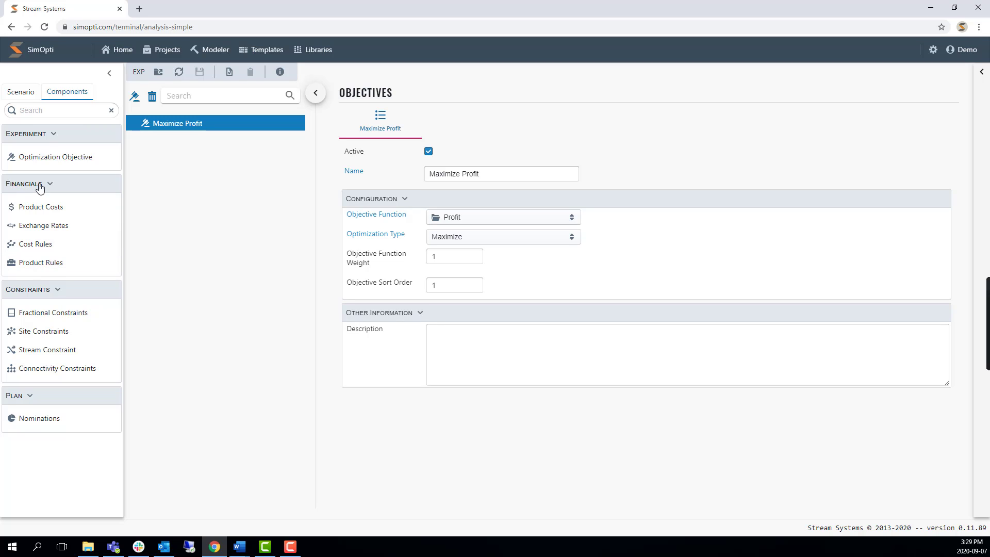
Add a product rules group to the experiment's financials and name it Industry EQ.
click(43, 265)
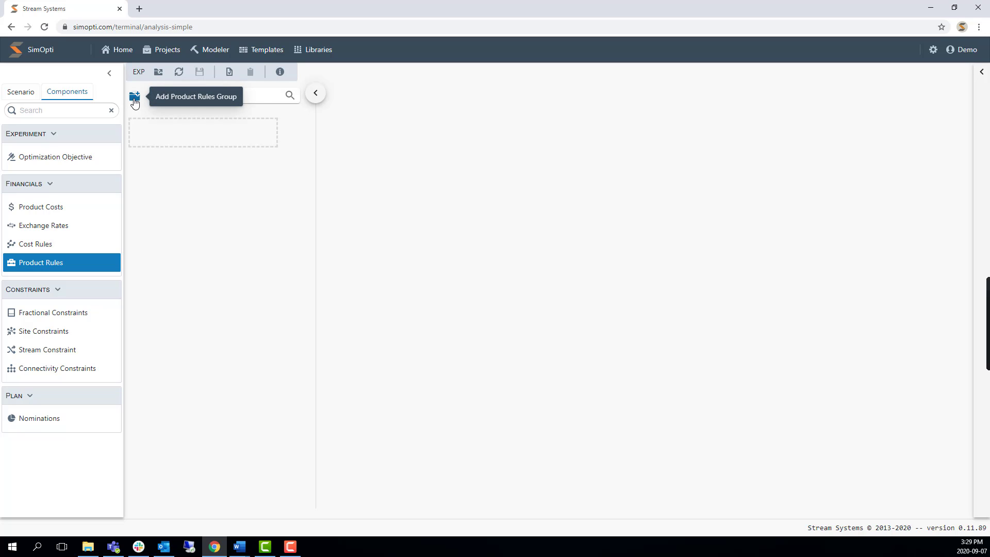
click(134, 101)
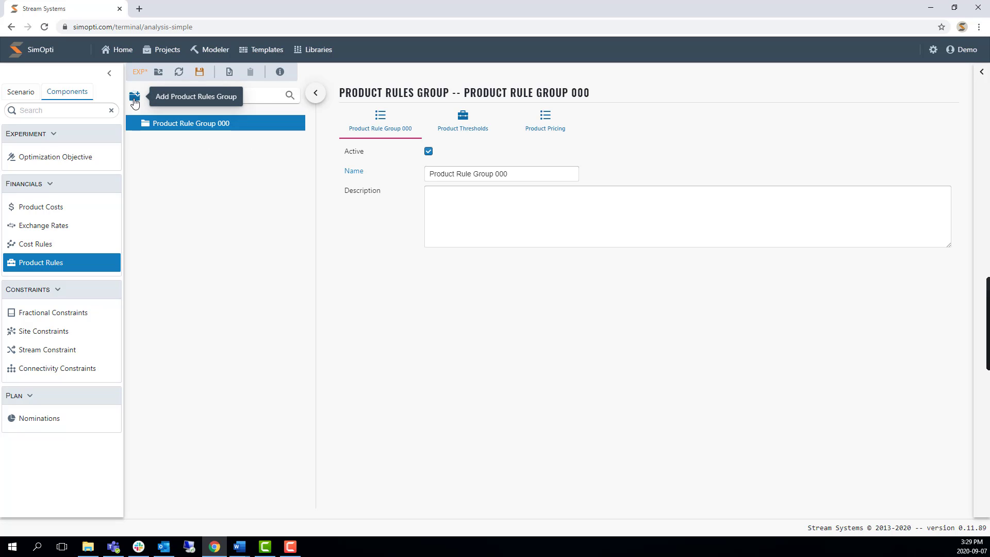
triple_click(499, 167)
key(BackSpace)
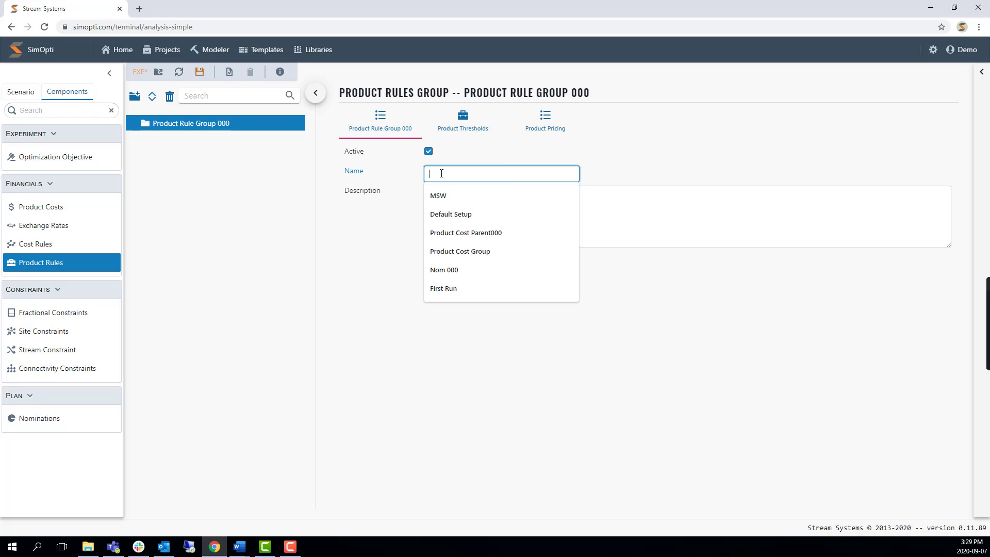
text(Industry)
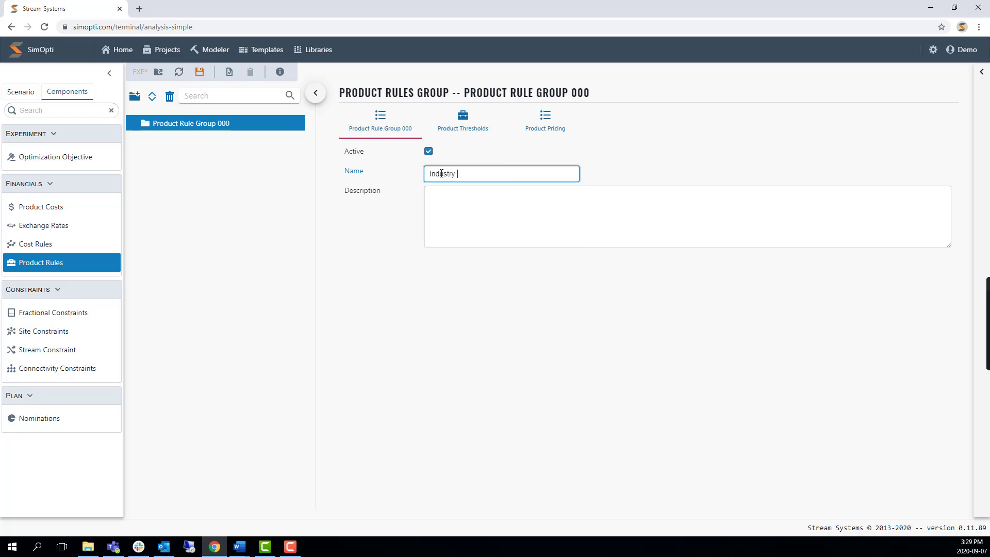
text( EQ)
key(Tab)
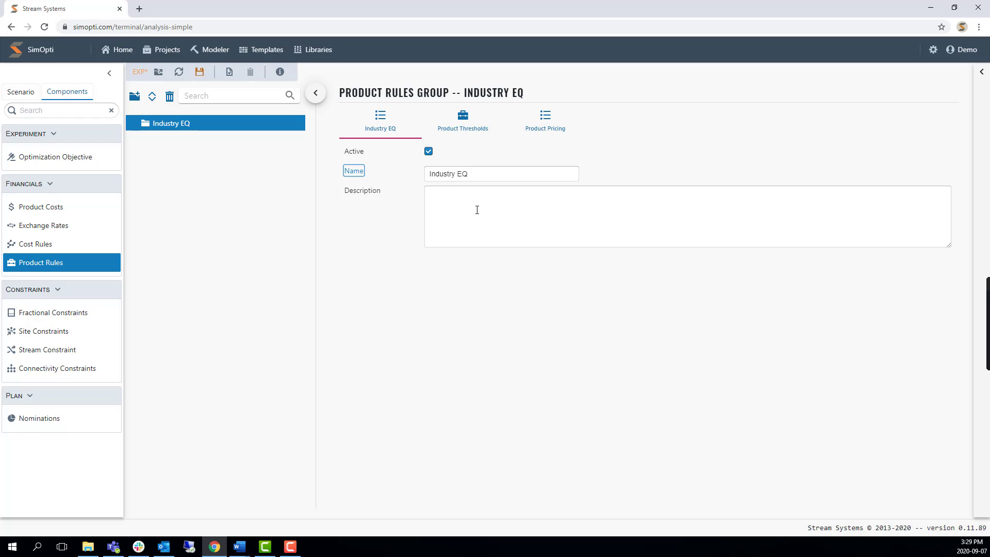
click(480, 208)
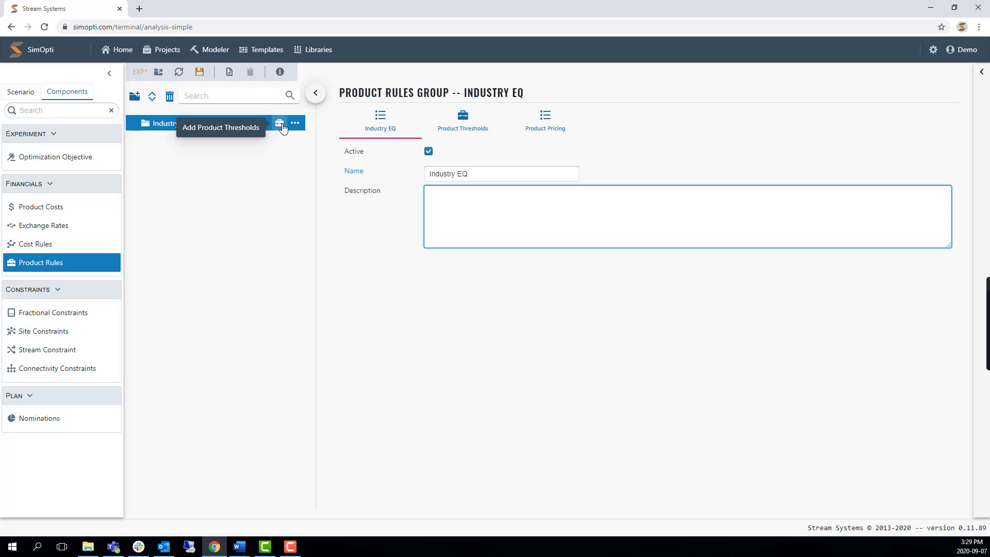
Add a product threshold to the Industry EQ group and name it Crude Density.
click(280, 125)
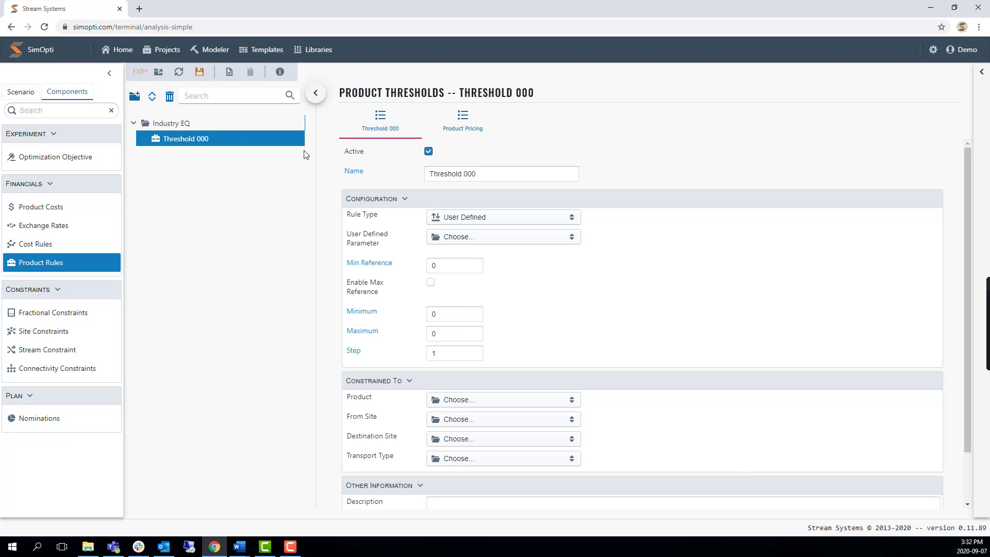
triple_click(474, 173)
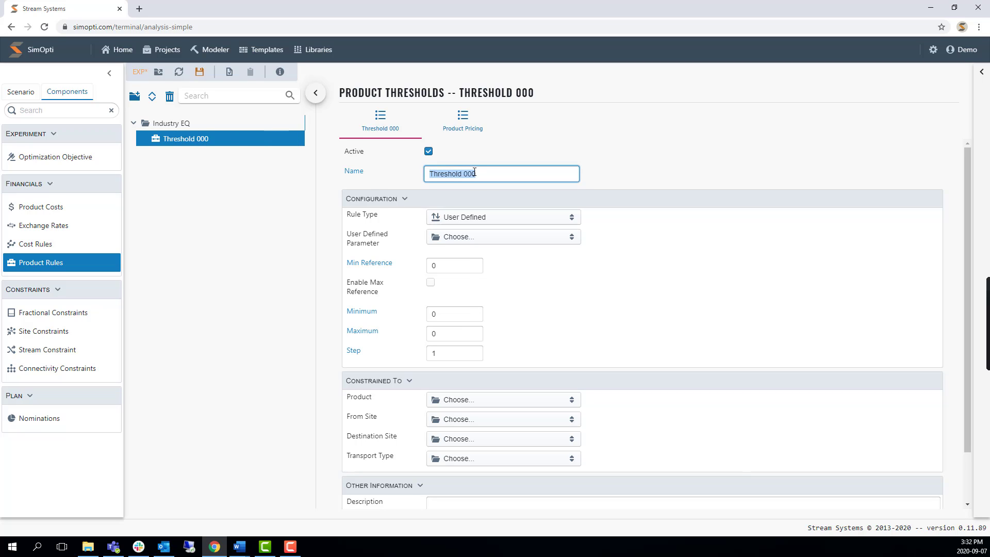
text(Crude Density)
key(Tab)
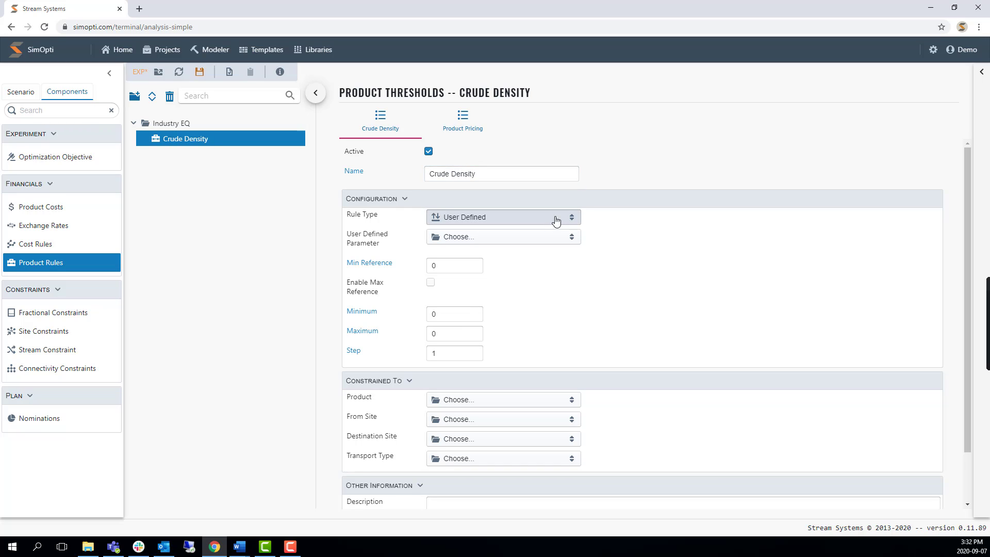
Set the Crude Density threshold's rule type to Equalization Other and its other parameter to Density.
click(555, 221)
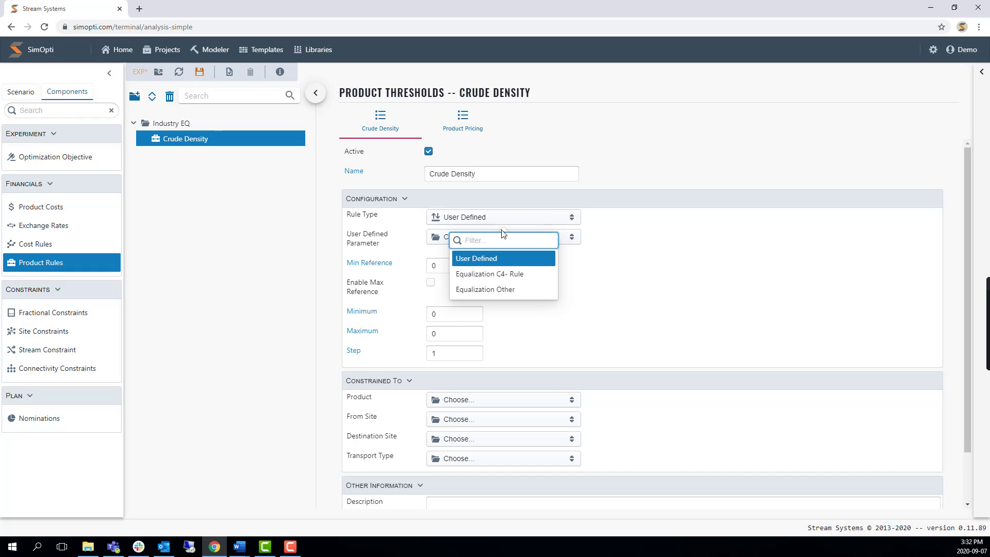
click(494, 292)
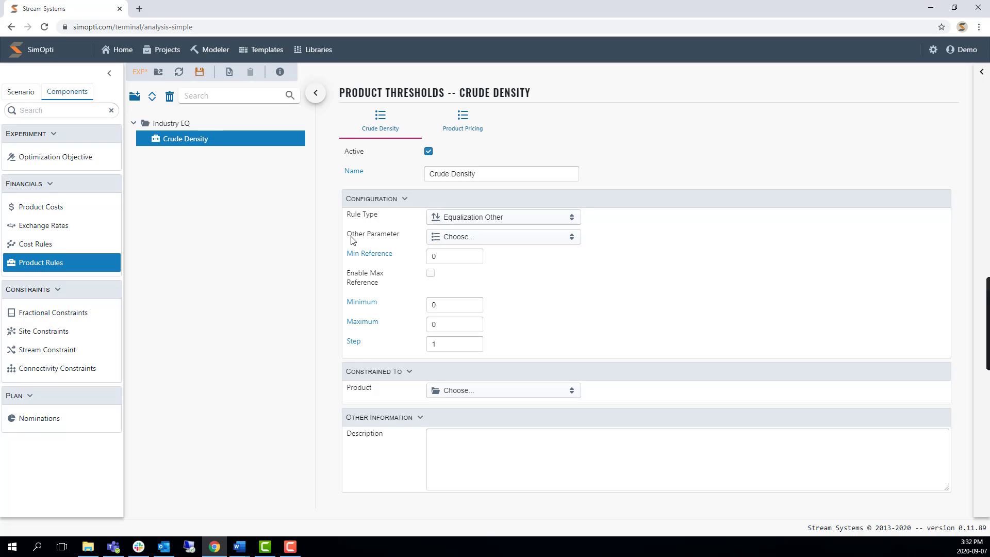
click(518, 244)
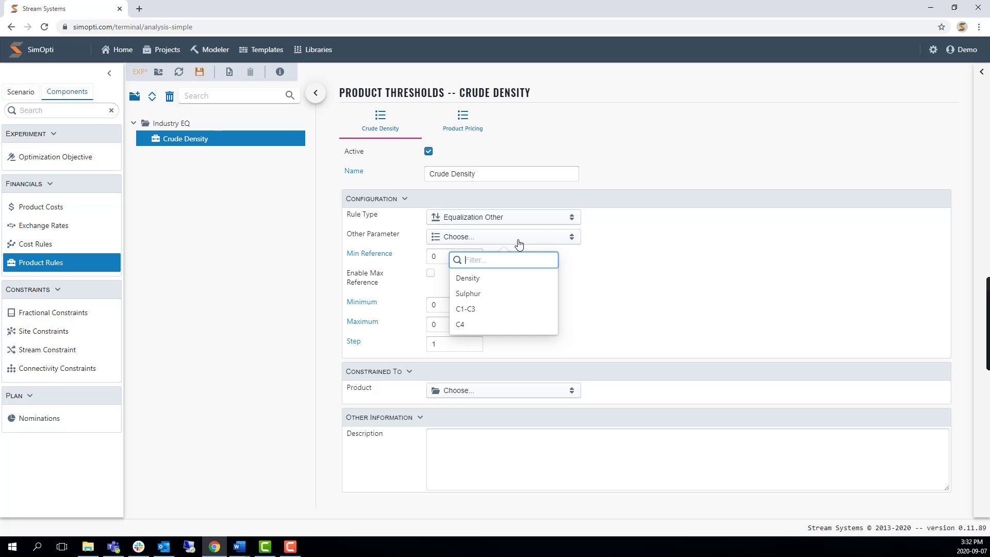
click(483, 281)
Set the threshold's minimum reference to 800, and enable a maximum reference of 825.
click(438, 256)
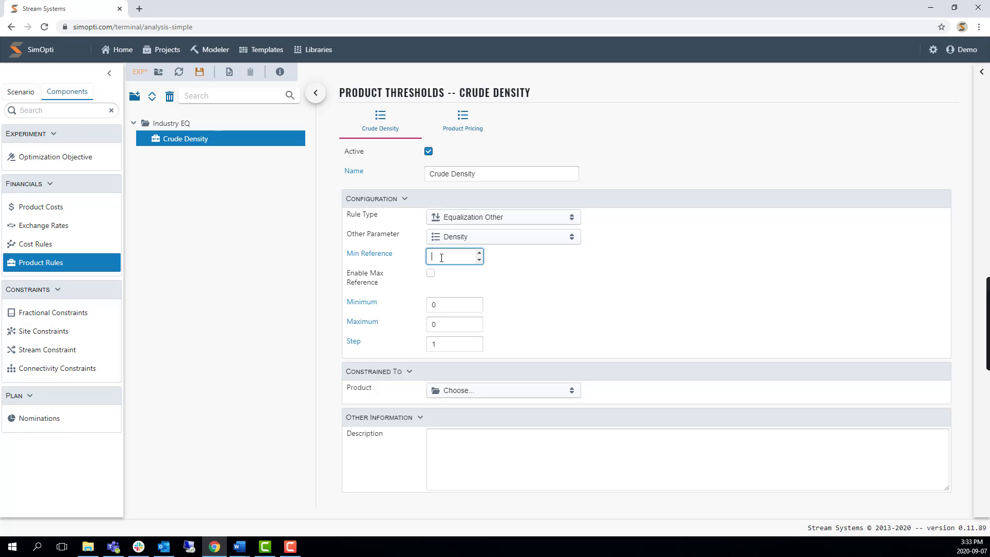
text(800)
click(426, 271)
click(428, 273)
click(455, 305)
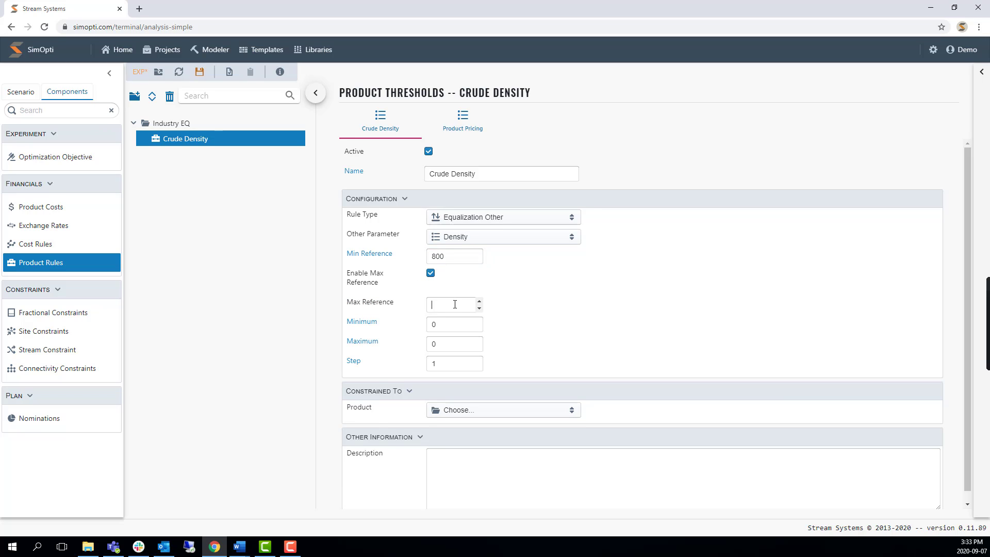
text(825)
Set the Crude Density threshold's minimum to 700 and maximum to 1100.
drag(449, 329, 419, 318)
click(445, 326)
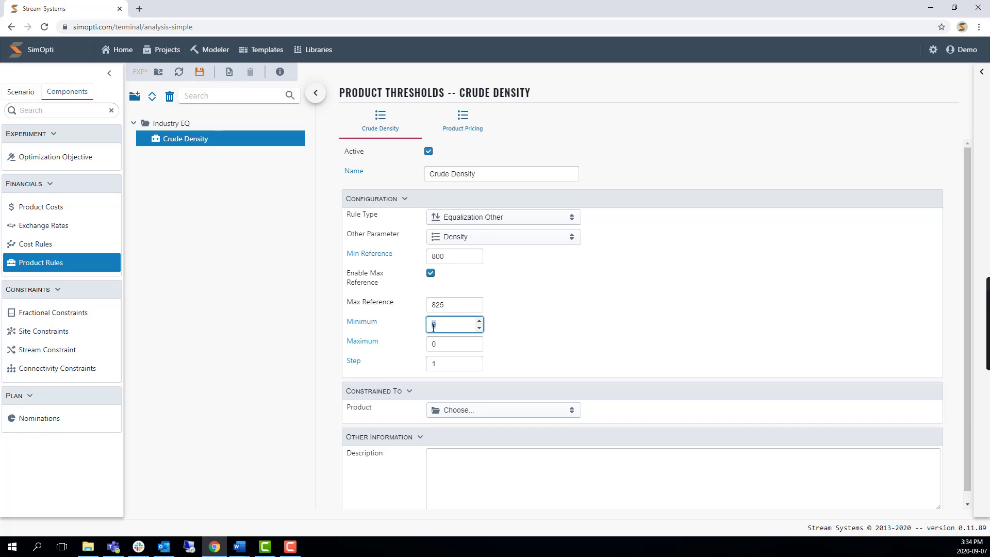
text(700)
click(449, 344)
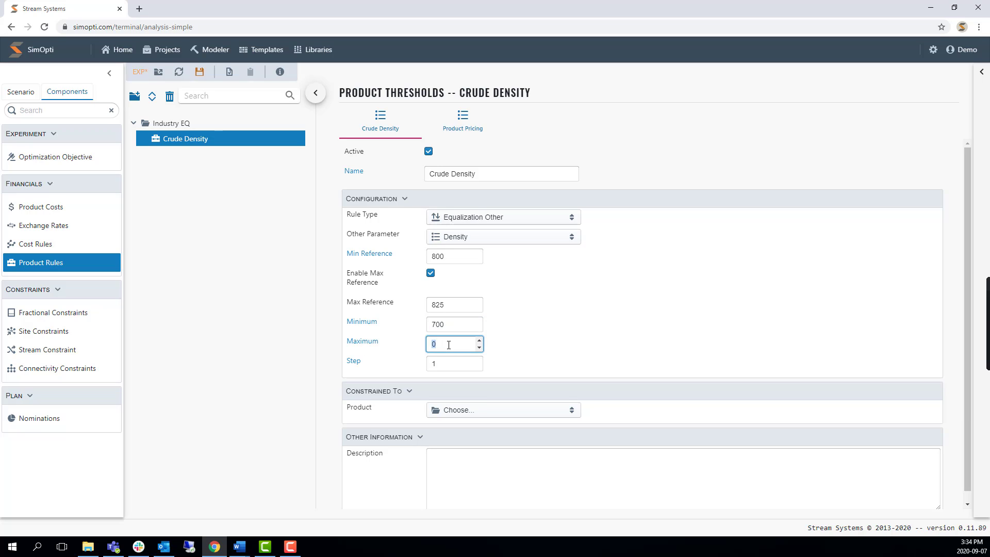
text(1100)
click(554, 325)
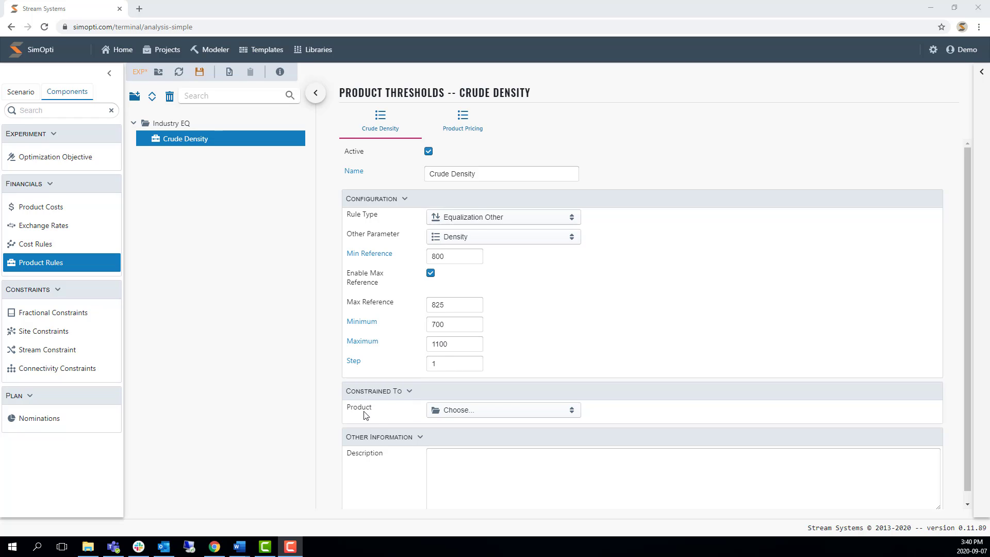
Constrain the Crude Density threshold to the crude oil products MSW and WCS.
click(468, 414)
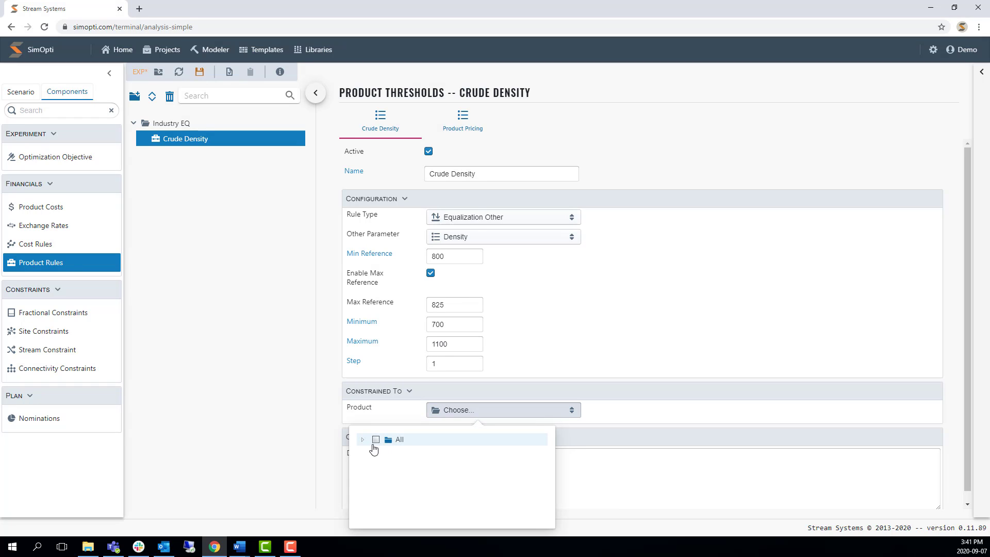
click(363, 440)
click(375, 464)
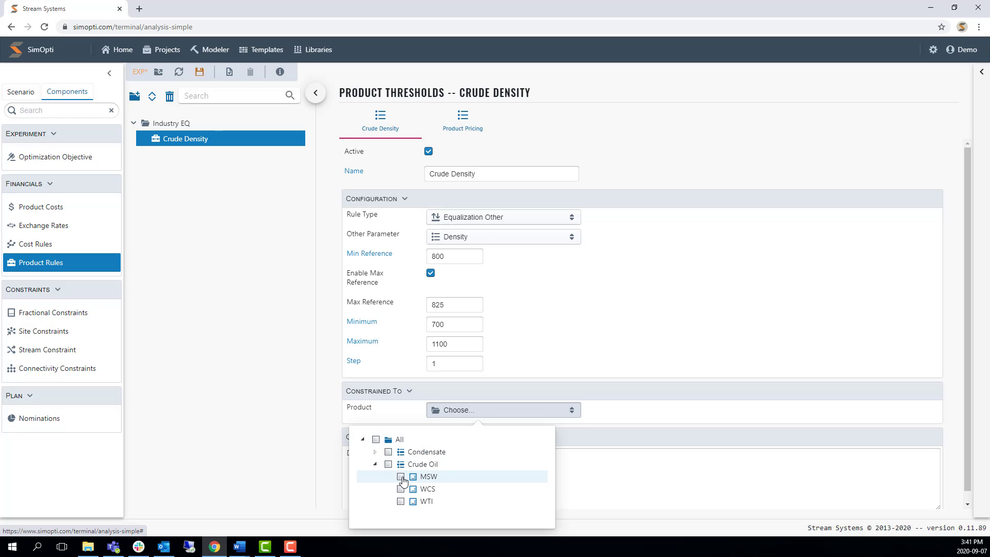
click(401, 478)
click(402, 491)
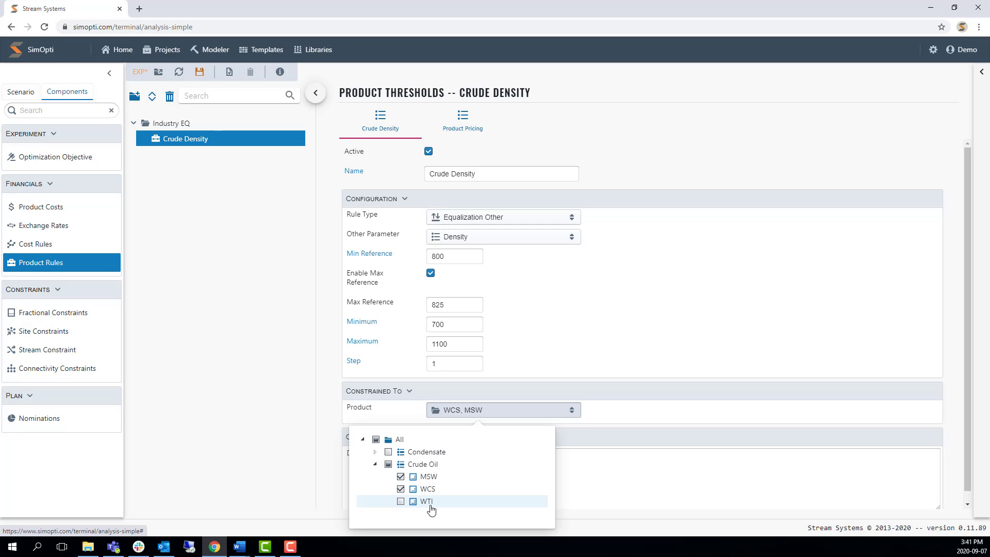
click(646, 467)
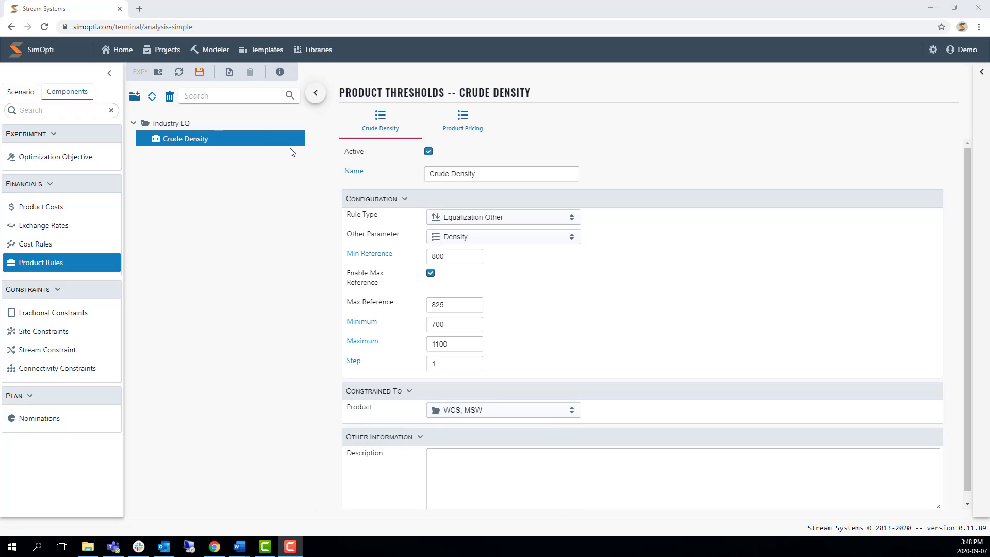
Add product pricing under the Crude Density threshold and name it Crude Density Pricing.
mouse_move(278, 145)
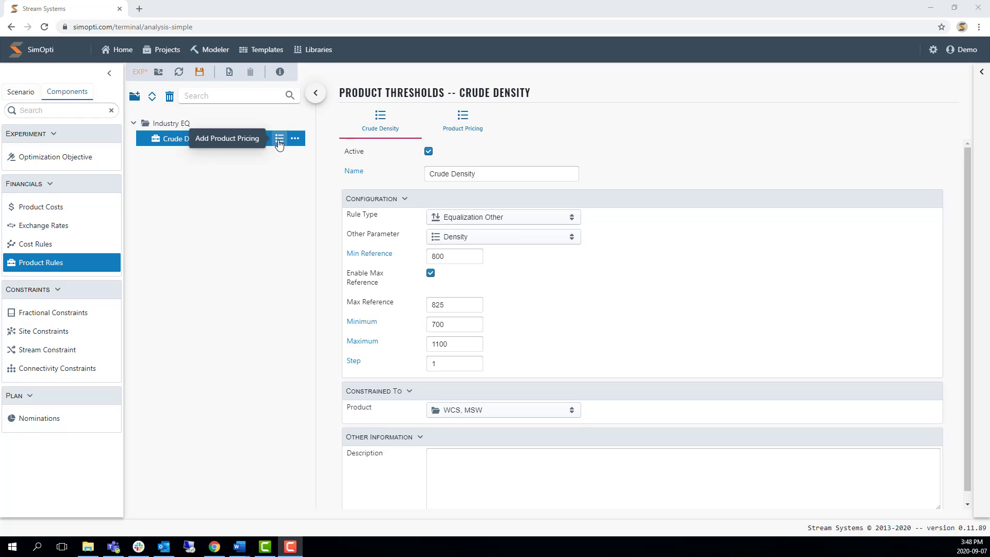
click(278, 140)
triple_click(475, 171)
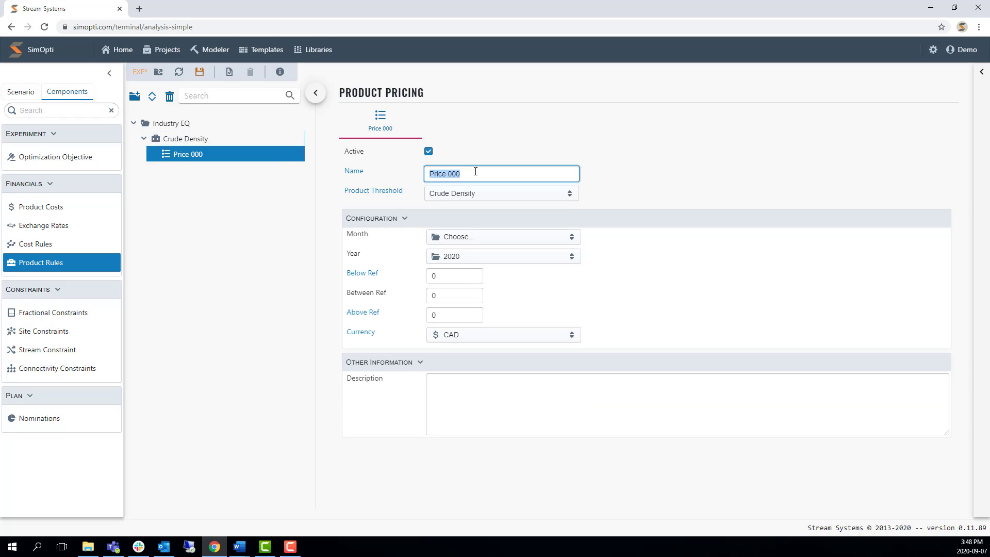
text(Crude Density Pricing)
click(613, 182)
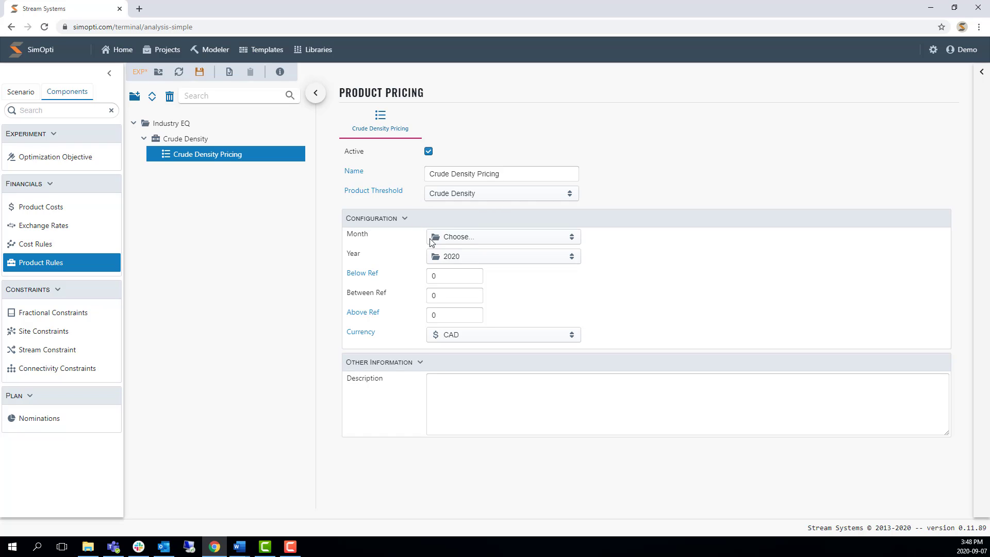
Apply the Crude Density Pricing to all months and all years.
click(466, 240)
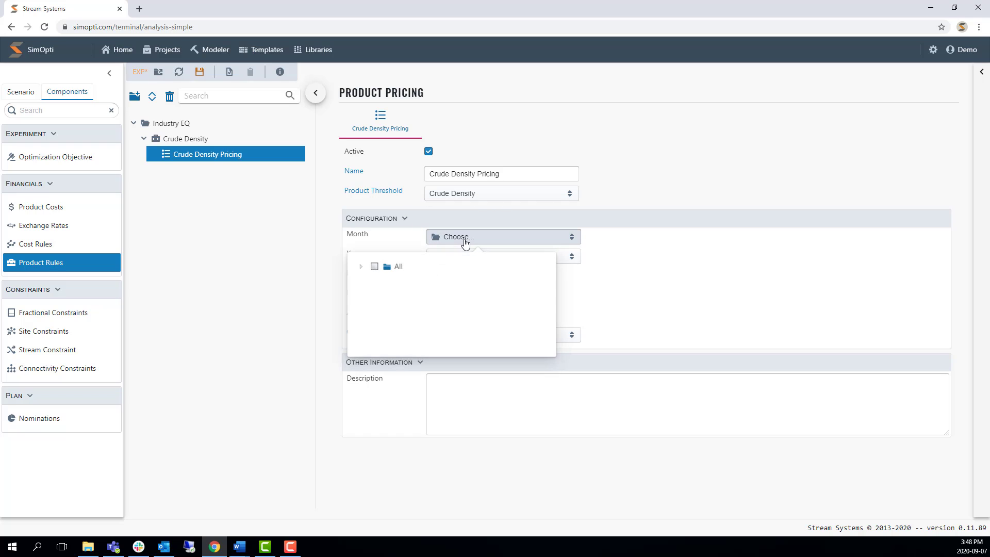
click(376, 266)
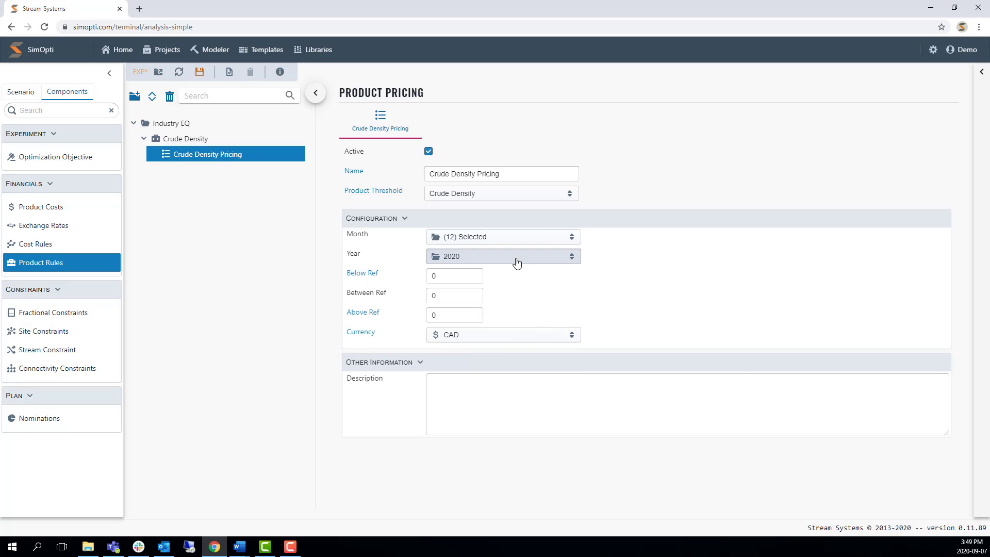
click(515, 258)
click(376, 286)
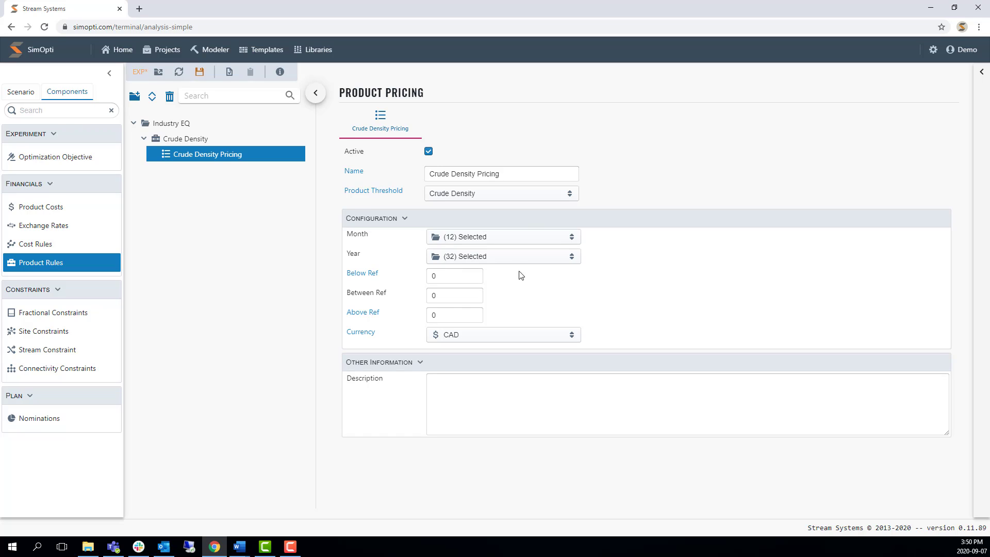
Set the pricing's Below Ref and Above Ref values to -.49 each and save the experiment.
double_click(439, 275)
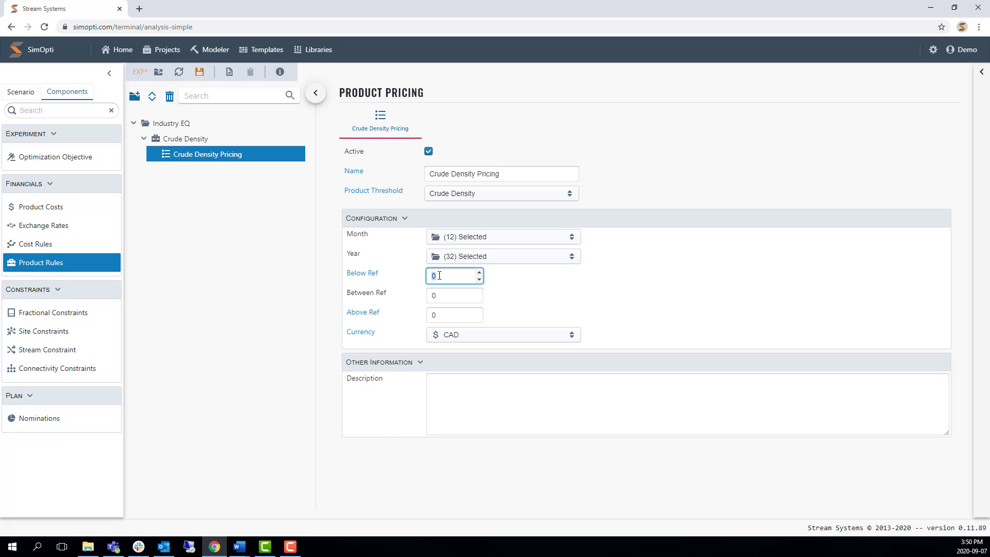
text(-.49)
click(526, 302)
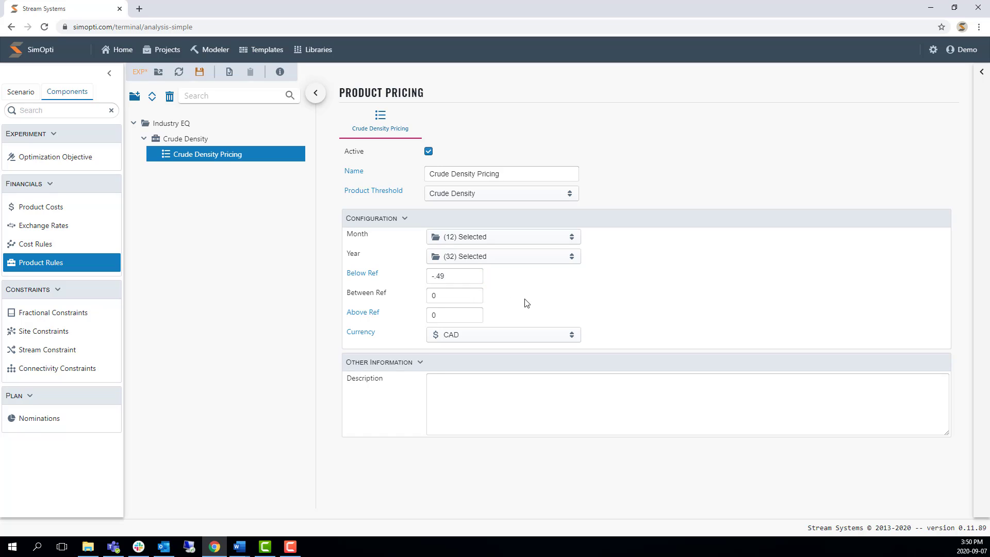
click(444, 316)
key(BackSpace)
text(-.49)
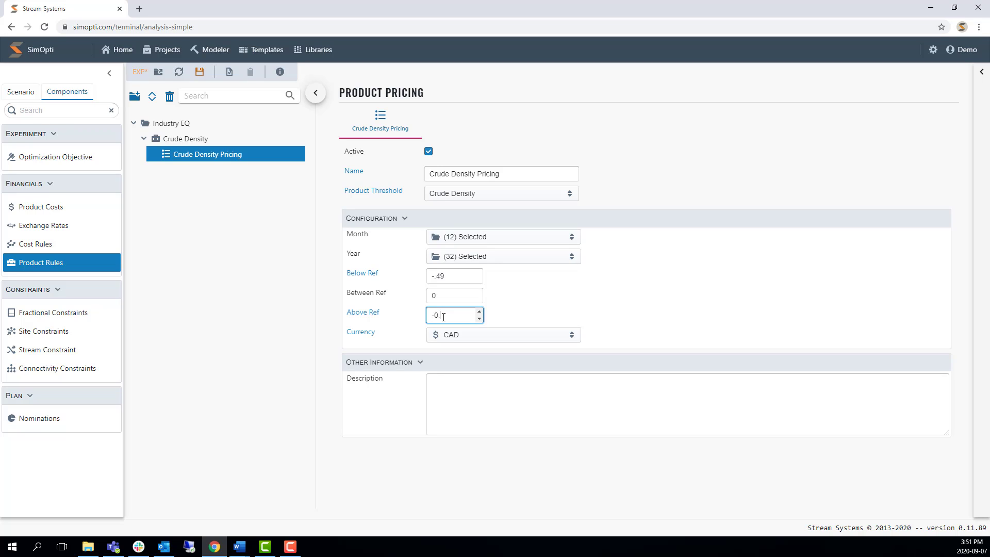
click(550, 307)
click(199, 72)
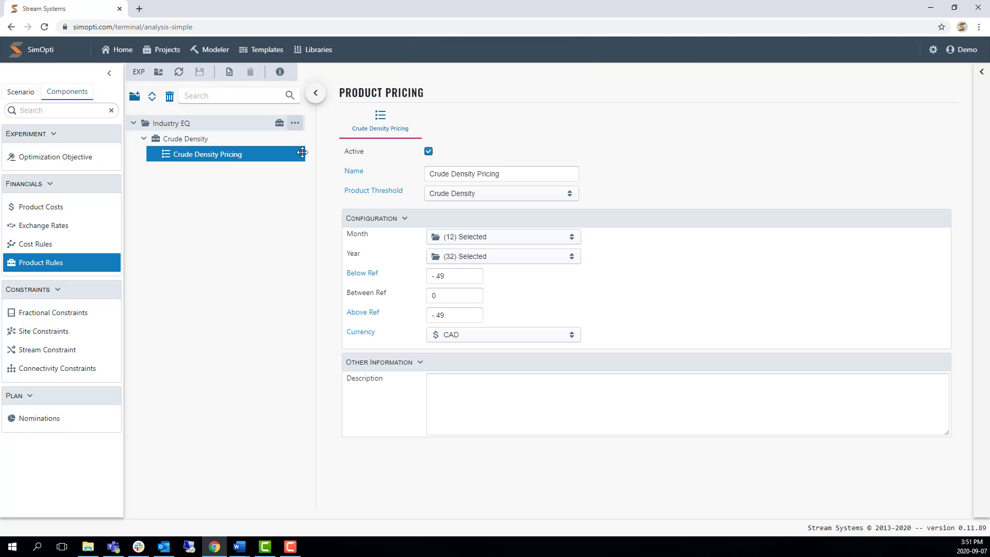
Add another product threshold to the Industry EQ group, named Crude Sulphur, with rule type Equalization Other.
click(279, 127)
click(295, 139)
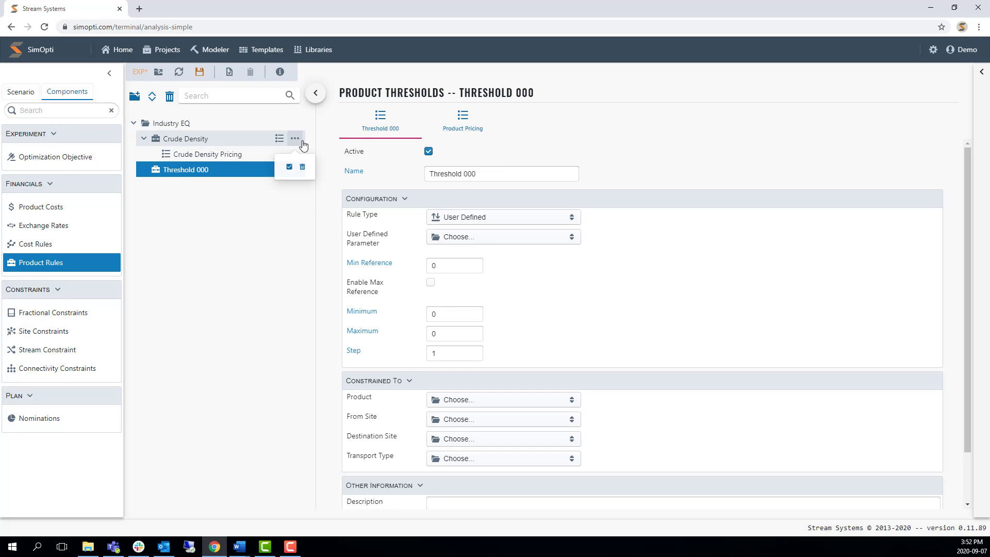
triple_click(459, 174)
text(Cr)
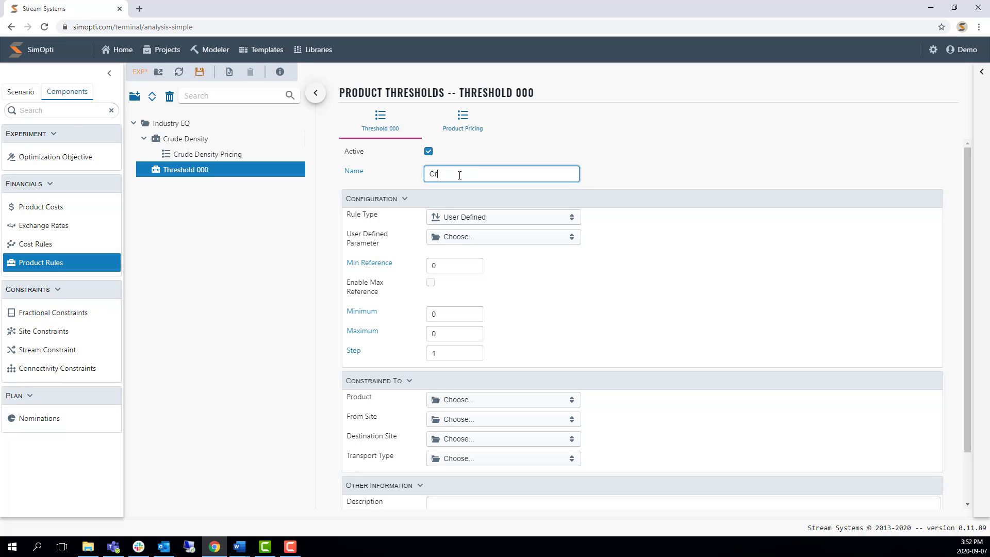
text(ude Sulphur)
click(505, 217)
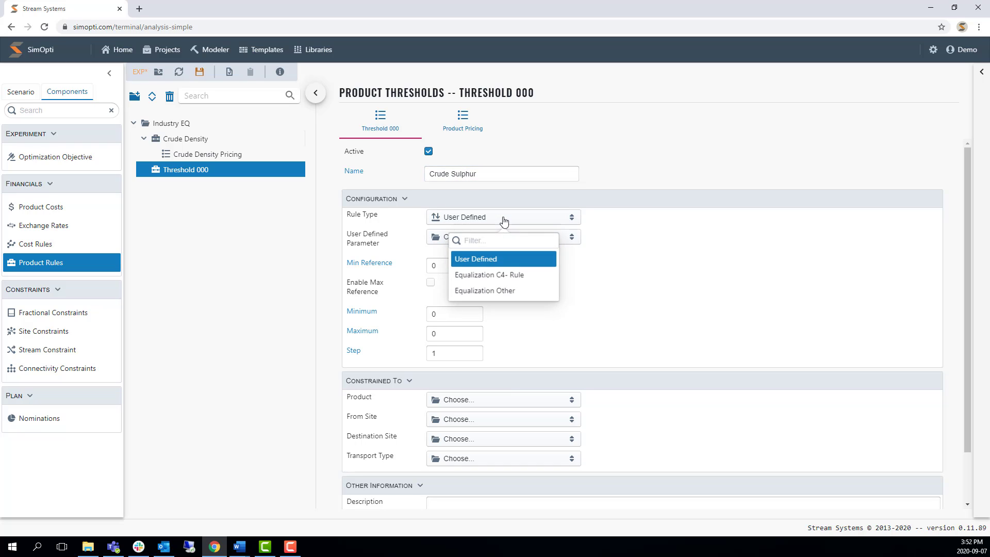
click(474, 289)
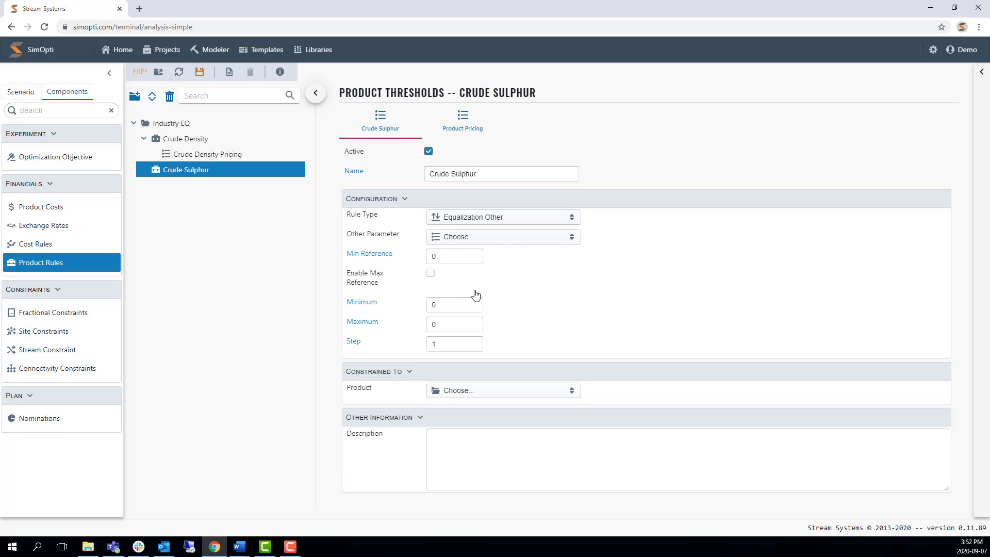
Set the Crude Sulphur threshold's Other Parameter to Sulphur and its Min Reference to .5.
click(535, 237)
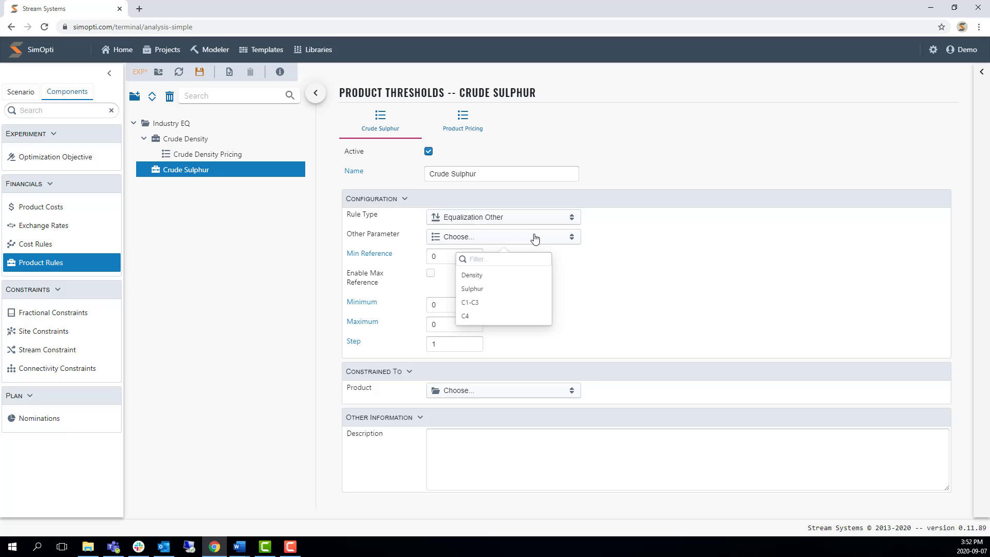
click(473, 293)
click(445, 255)
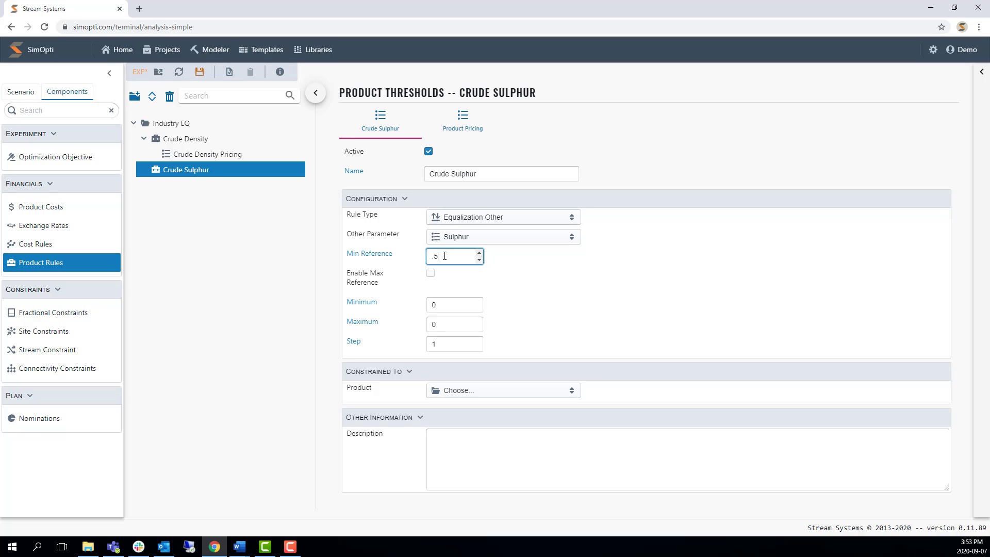
click(591, 295)
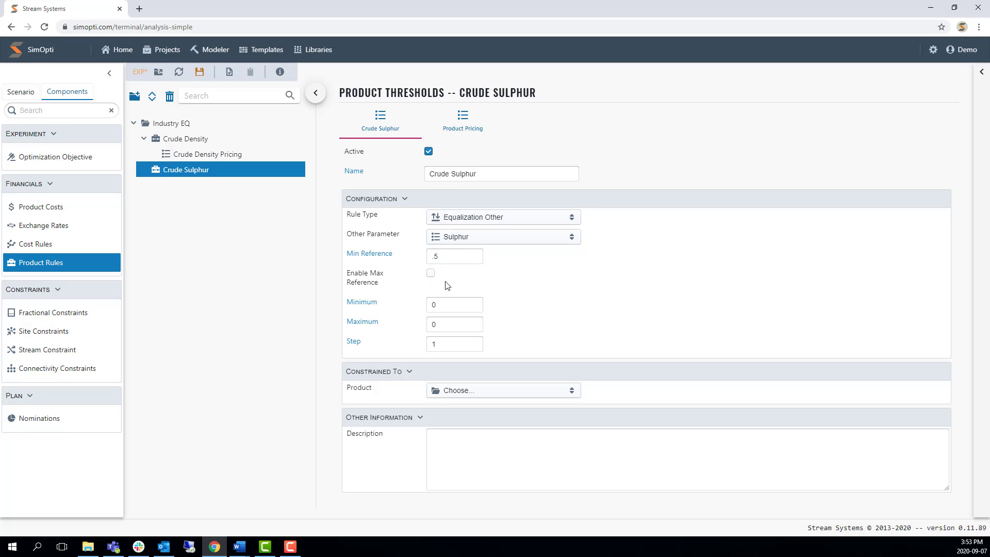
Set the Crude Sulphur threshold's Maximum to 50 and its Step to .1.
double_click(446, 324)
text(50)
click(609, 328)
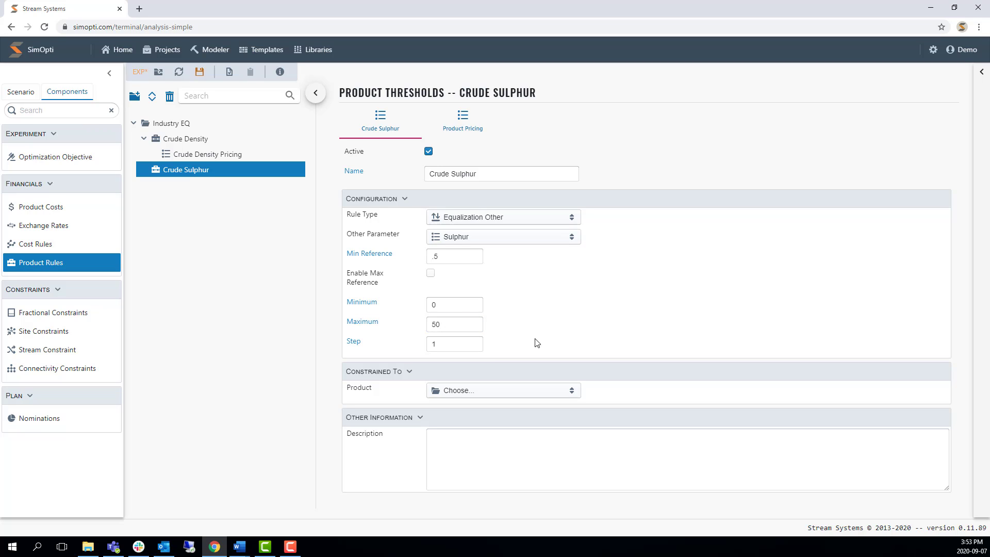
double_click(440, 345)
text(0.)
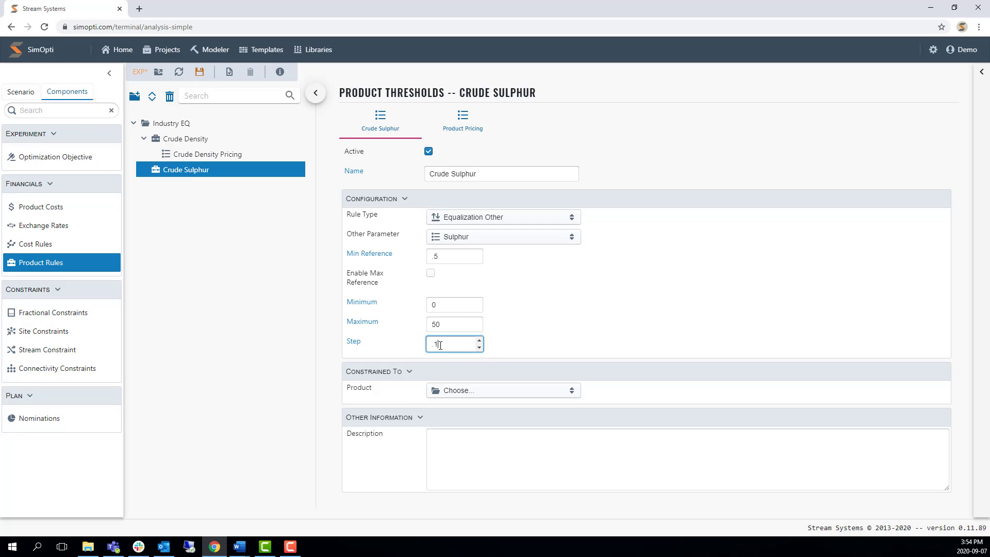
click(520, 334)
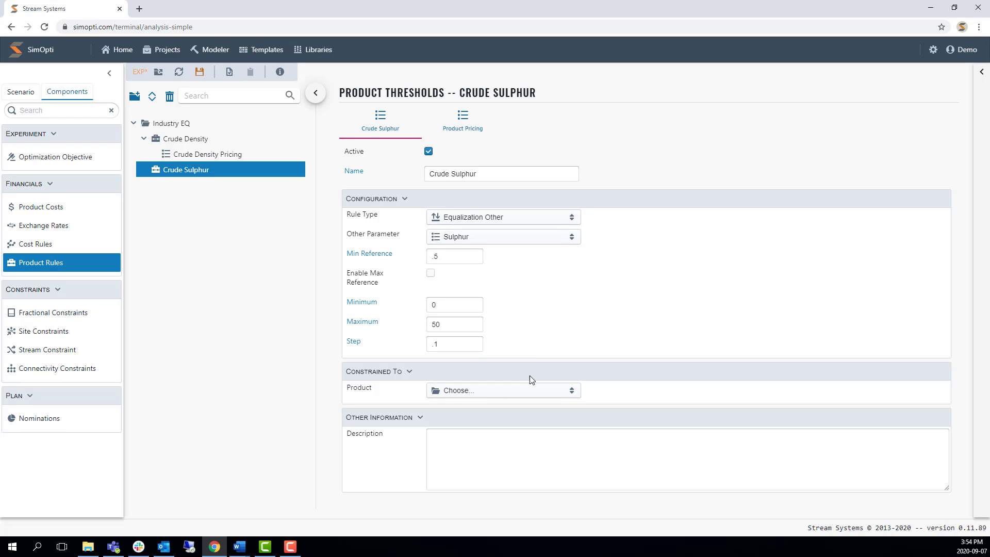
Constrain the Crude Sulphur threshold to the crude oil products MSW and WCS.
click(523, 393)
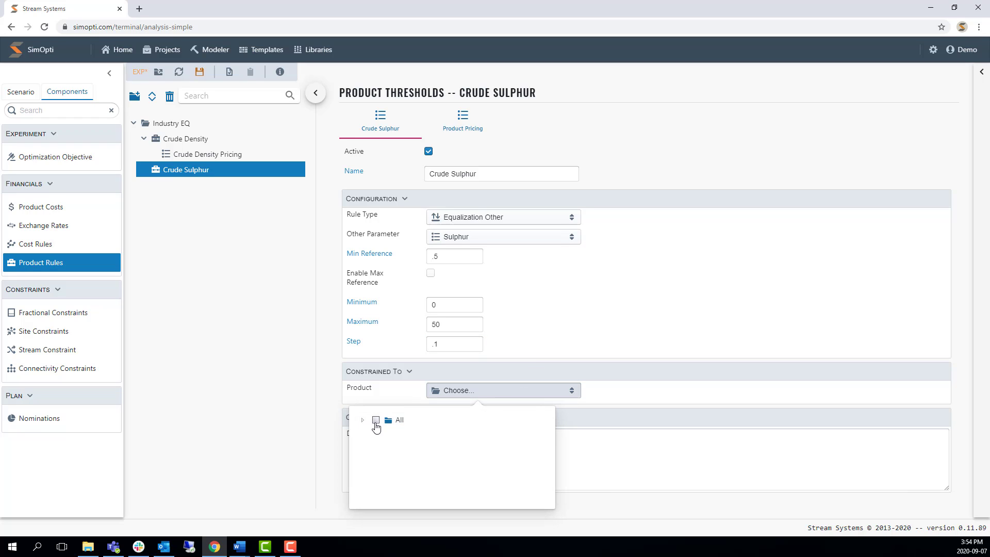
click(363, 420)
click(376, 445)
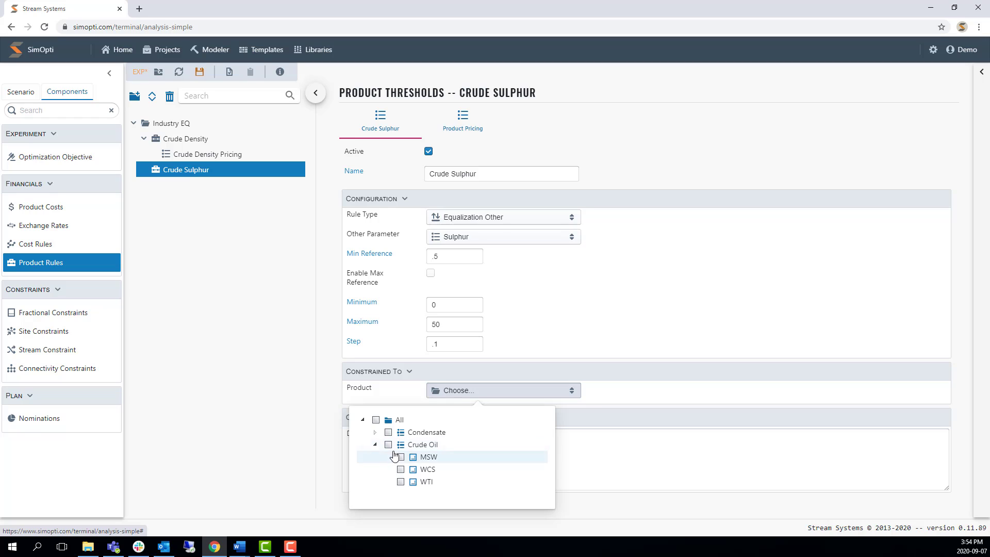
click(401, 458)
click(401, 470)
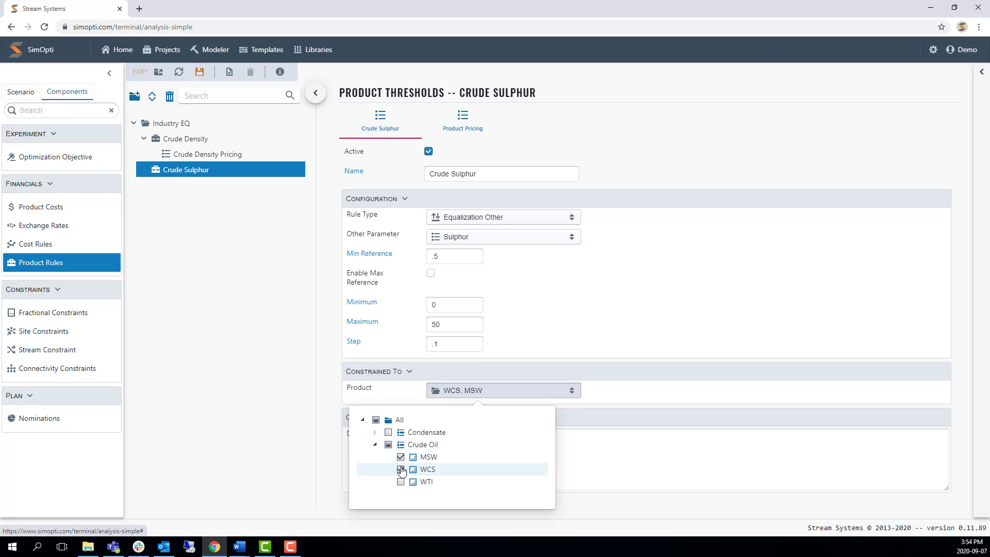
click(611, 465)
Add product pricing under the Crude Sulphur threshold and name it Crude Sulphur Pricing.
mouse_move(264, 171)
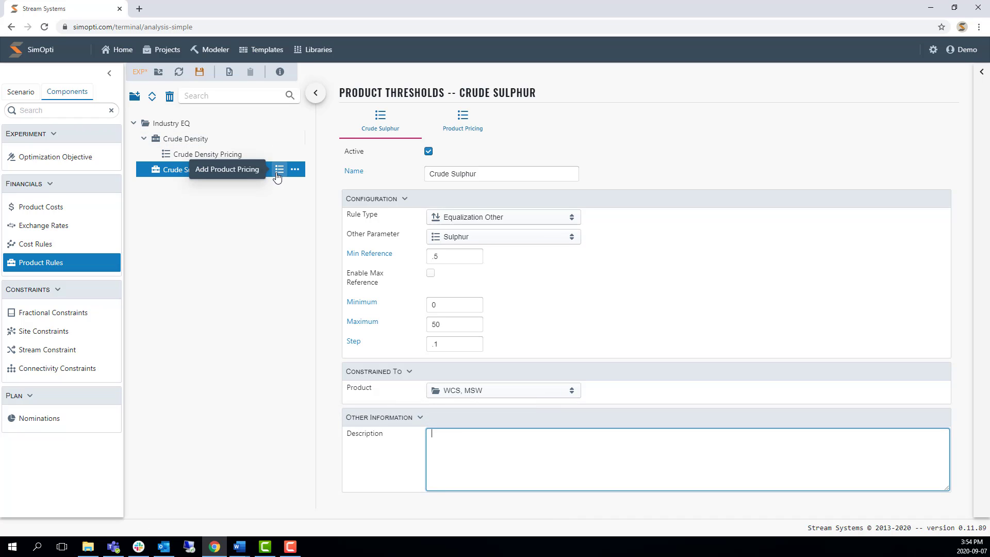
click(277, 175)
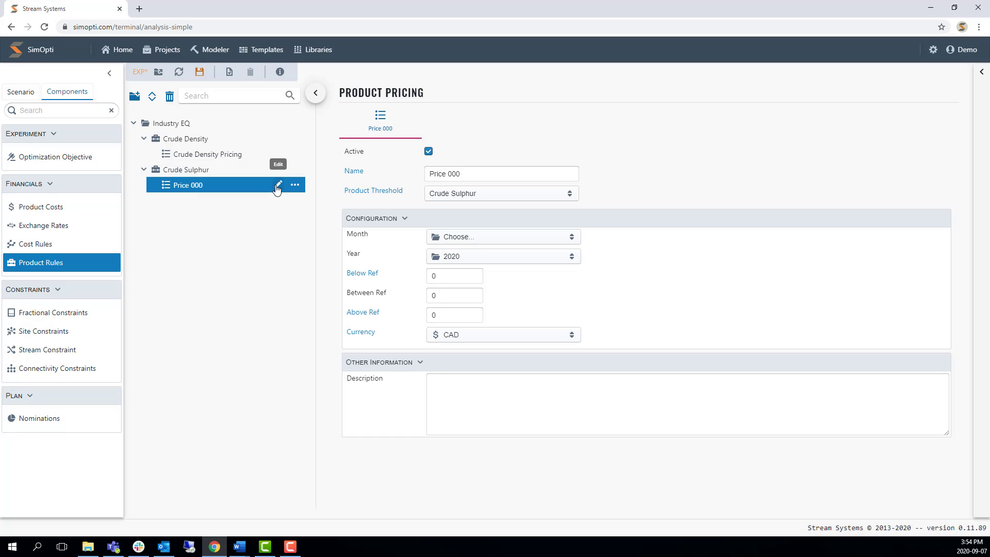
triple_click(461, 174)
text(Crude)
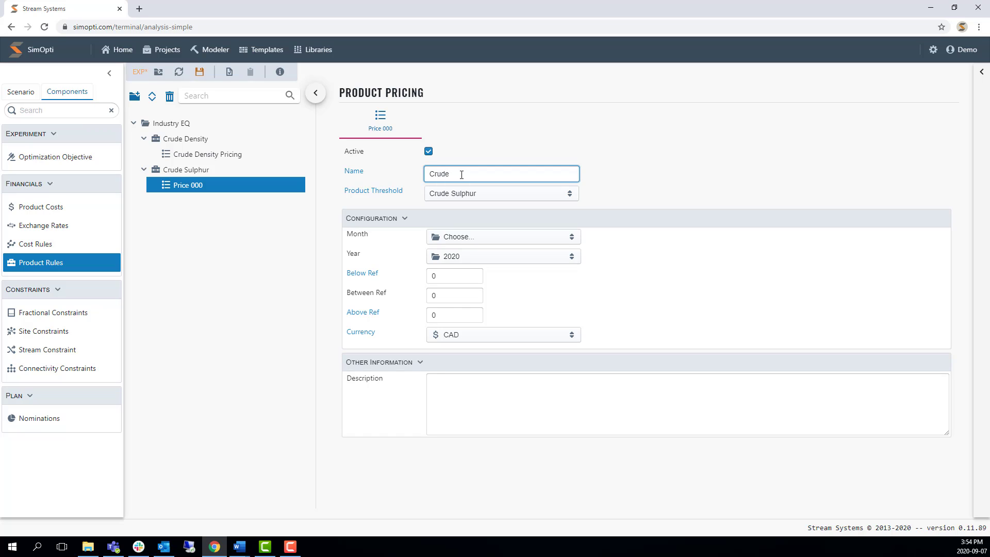
text( Sulphur Pricing)
click(625, 268)
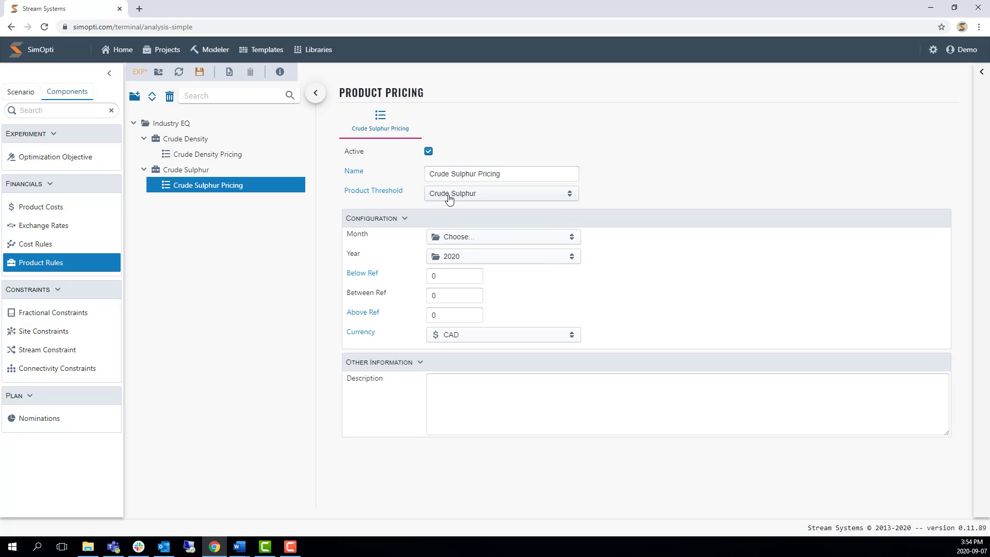
Apply the Crude Sulphur Pricing to all months and all years.
click(461, 244)
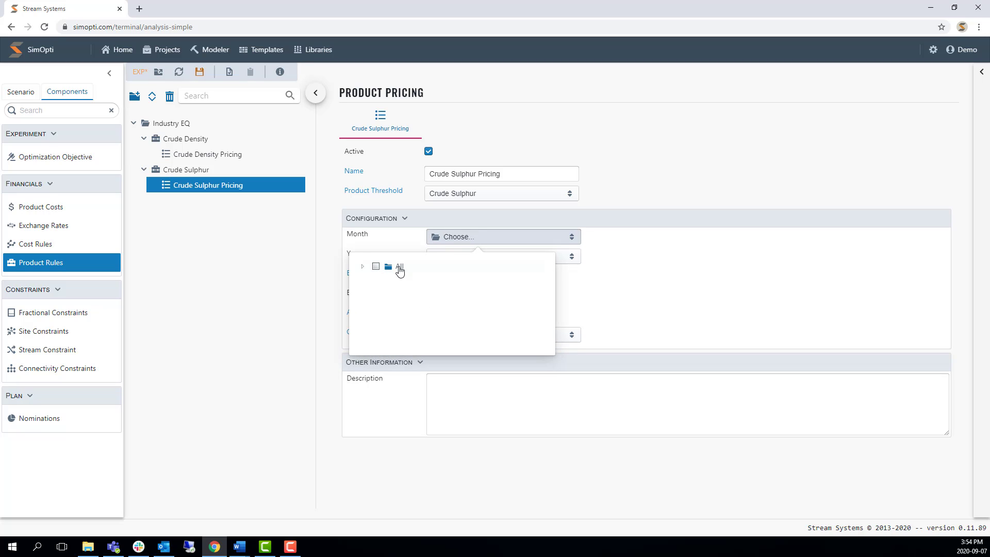
click(376, 266)
click(502, 256)
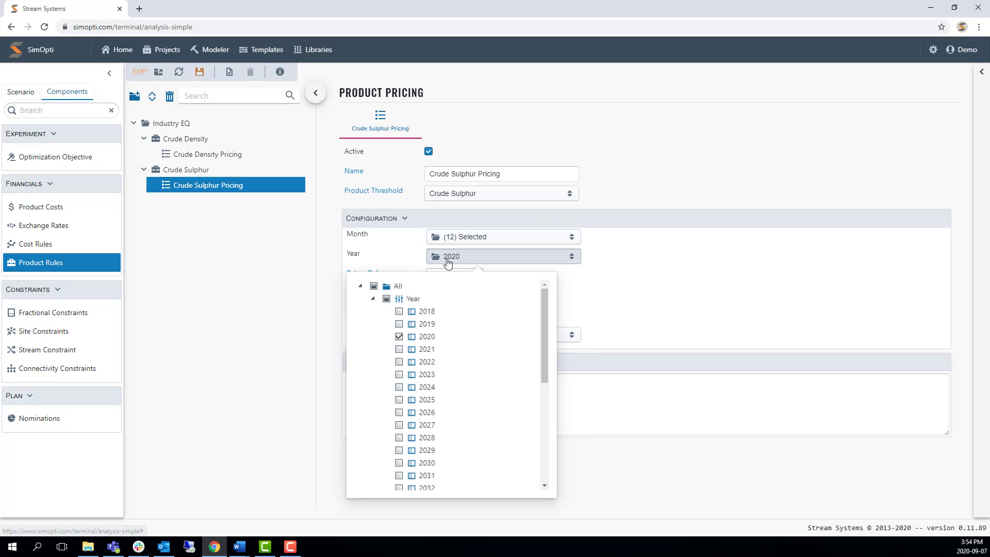
click(376, 286)
click(618, 295)
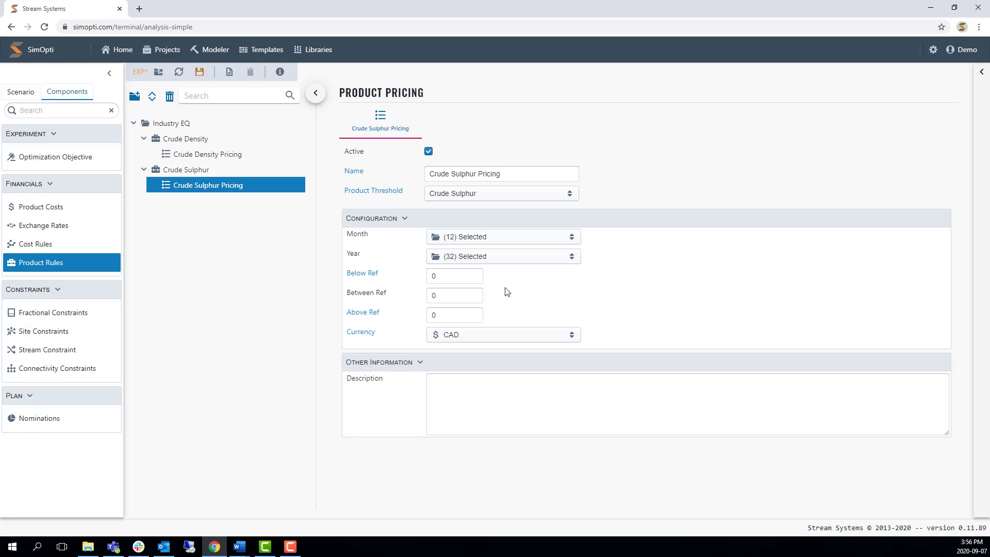
Set the Crude Sulphur Pricing's Below Ref to 1.38 and Above Ref to -1.38, and save the experiment.
click(446, 280)
click(521, 300)
double_click(440, 316)
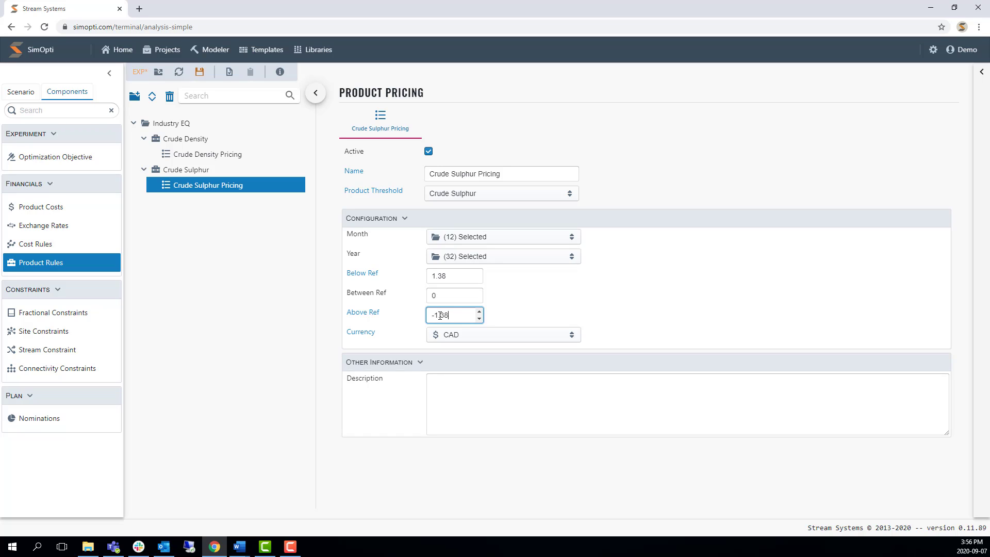
click(517, 400)
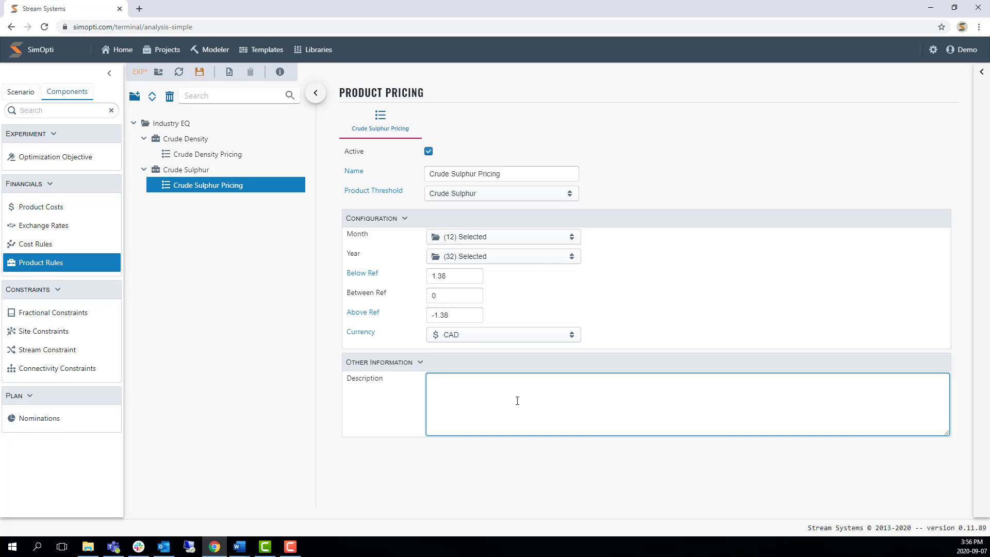
click(201, 72)
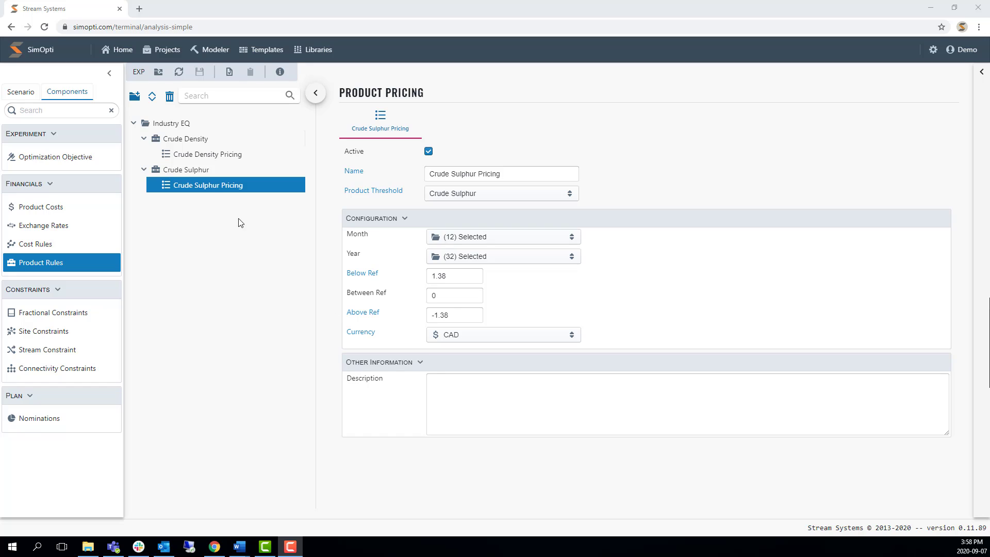
Add a product threshold named Condensate Density to Industry EQ, with rule type Equalization Other and parameter Density.
click(288, 155)
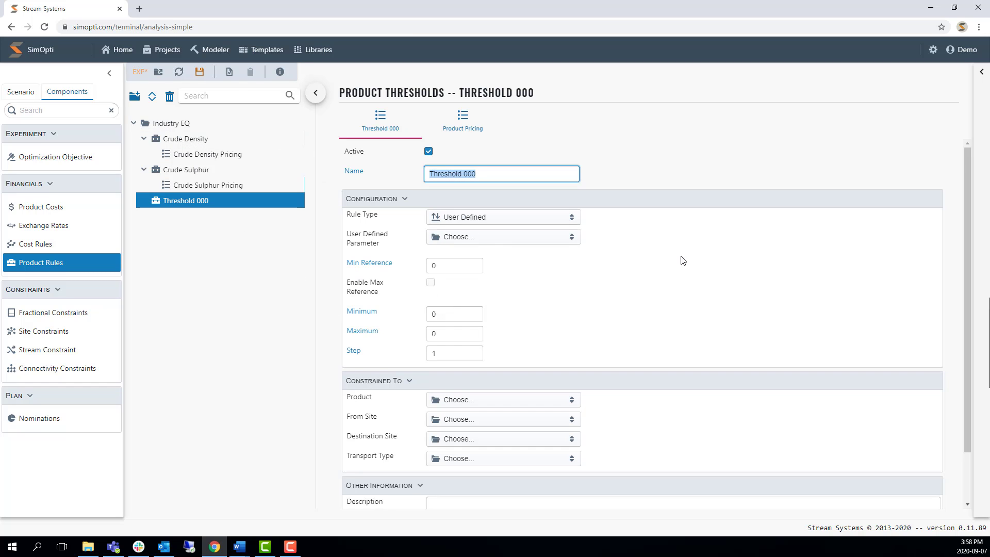
text(Condensate Density)
click(488, 216)
click(482, 274)
click(515, 238)
click(468, 278)
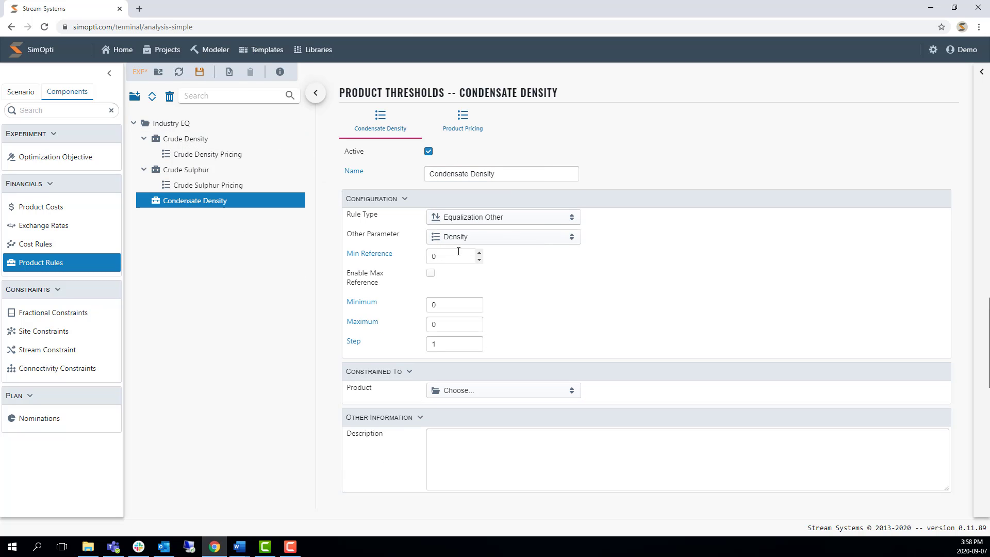
Set the Condensate Density threshold's Min Reference to 750, Minimum to 600 and Maximum to 800.
double_click(458, 251)
text(750)
double_click(453, 305)
text(600)
double_click(454, 324)
text(800)
Constrain the Condensate Density threshold to the first product in the Condensate group.
click(453, 390)
click(362, 420)
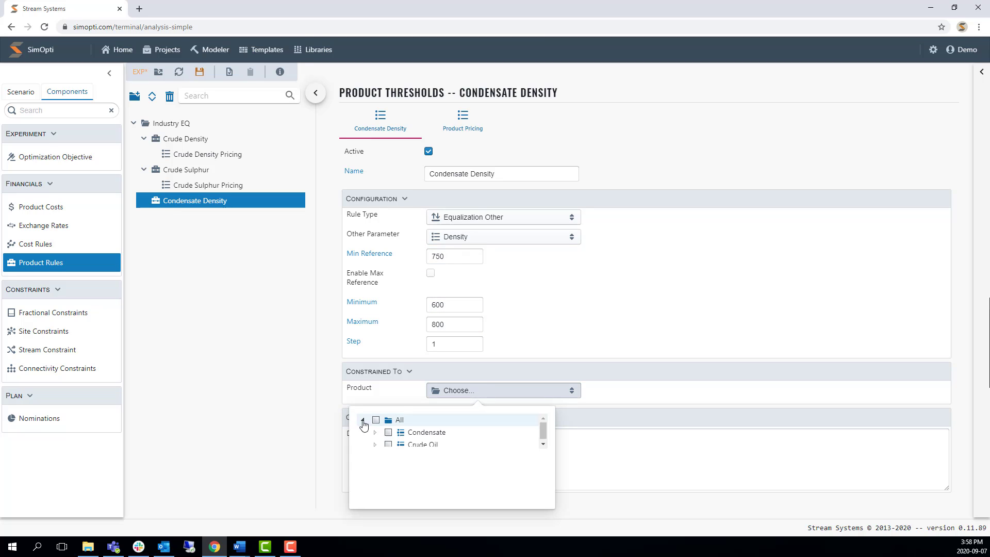
click(375, 432)
click(401, 445)
click(587, 454)
Add product pricing named Condensate Density Pricing under the Condensate Density threshold and set its month to Aug.
click(296, 201)
triple_click(475, 170)
text(Condensate D)
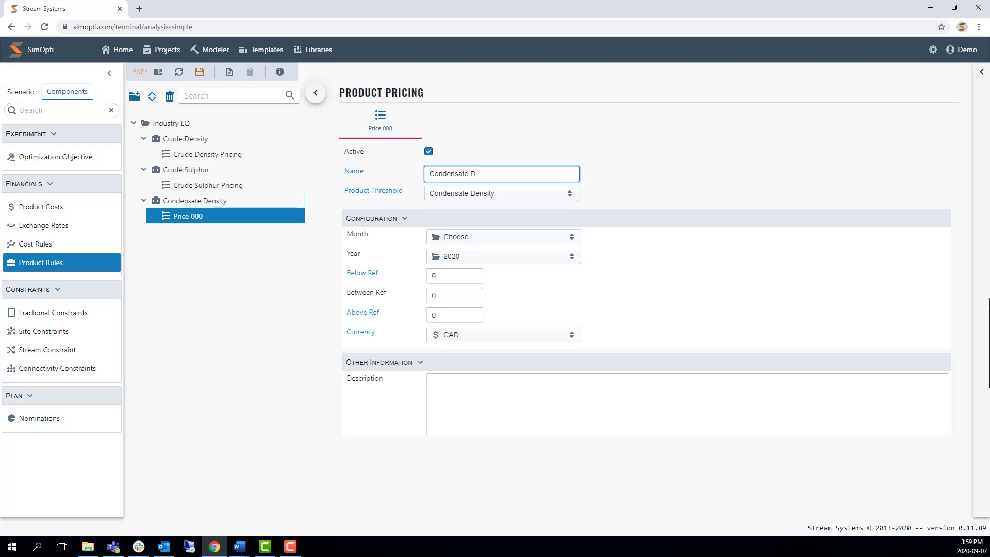
text(ensity Pricing)
click(495, 237)
click(360, 265)
click(391, 307)
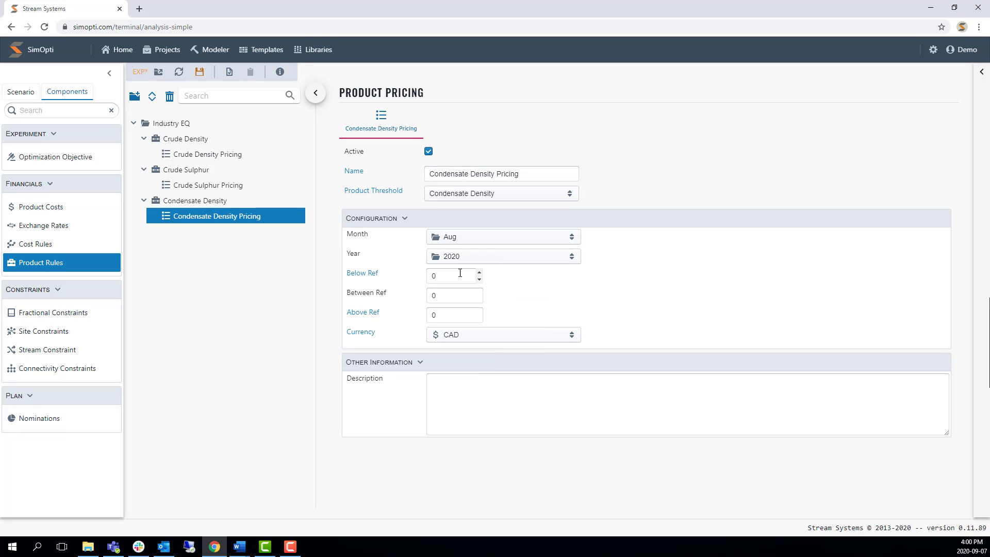
Set the Condensate Density Pricing's Below Ref to .46 and Above Ref to -.46, and save the experiment.
double_click(460, 273)
text(.46)
double_click(446, 316)
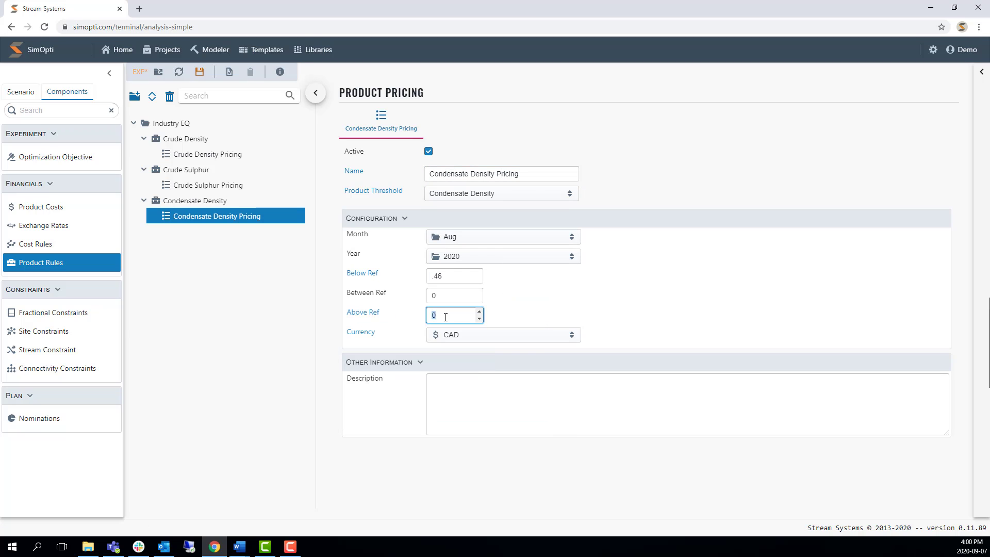
text(-.46)
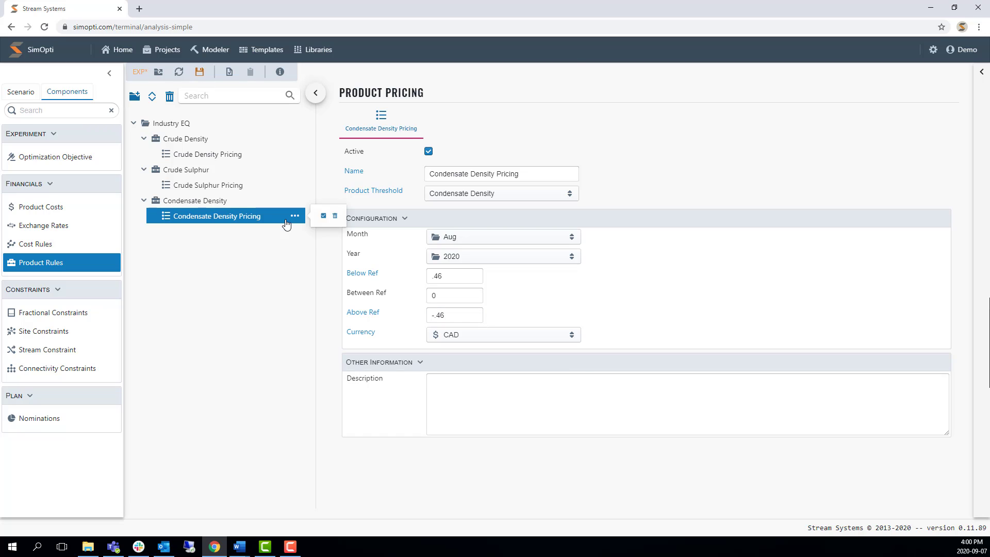
click(200, 71)
Add a product threshold named Condensate Sulphur to Industry EQ, with rule type Equalization Other and parameter Sulphur.
click(281, 123)
text(Condensate Sulphur)
click(464, 217)
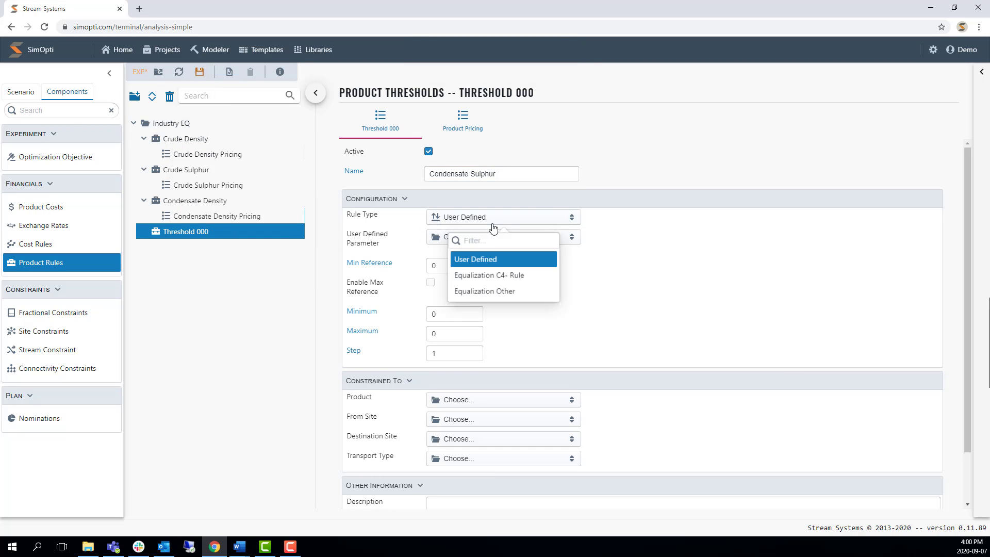
click(475, 290)
click(495, 237)
click(464, 290)
Set the Condensate Sulphur threshold's Min Reference to .5, Maximum to 50 and Step to .1, and constrain it to Condensate and CRW.
double_click(453, 256)
text(.5)
key(Tab)
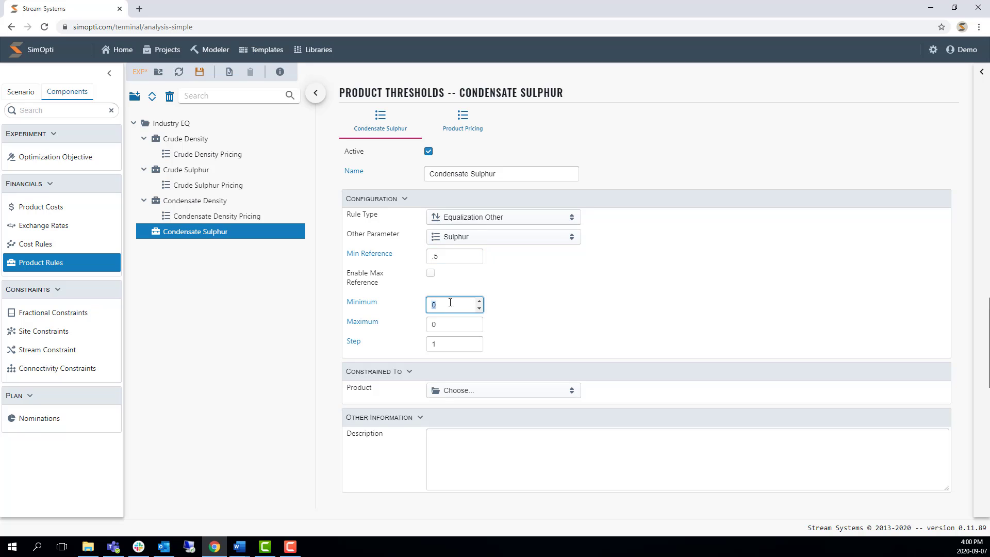
key(Tab)
text(50)
key(Tab)
text(.1)
click(453, 390)
click(388, 432)
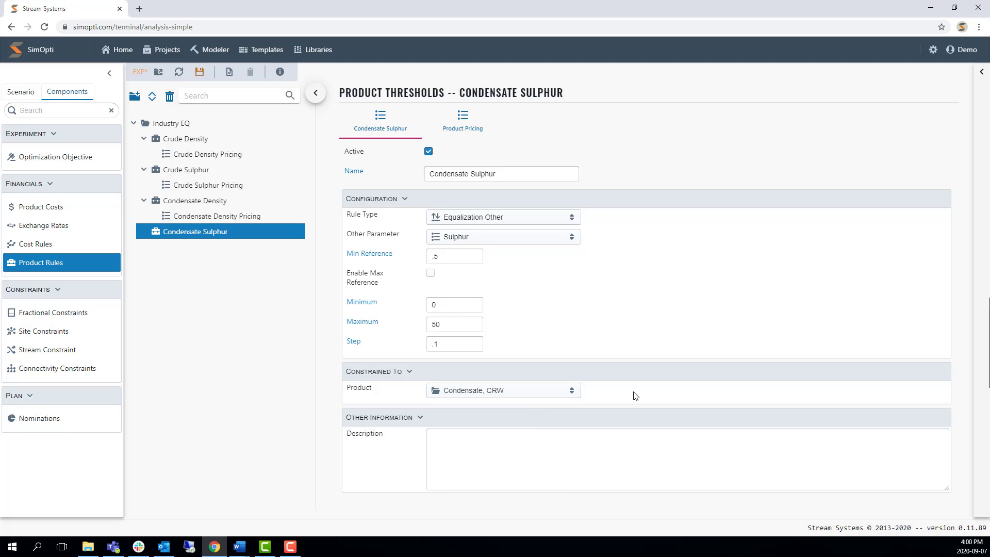
Add product pricing named Condensate Sulphur Pricing under the Condensate Sulphur threshold, applied to all months and all years.
click(281, 232)
text(Condensate Sulphur Pricing)
click(495, 237)
click(390, 266)
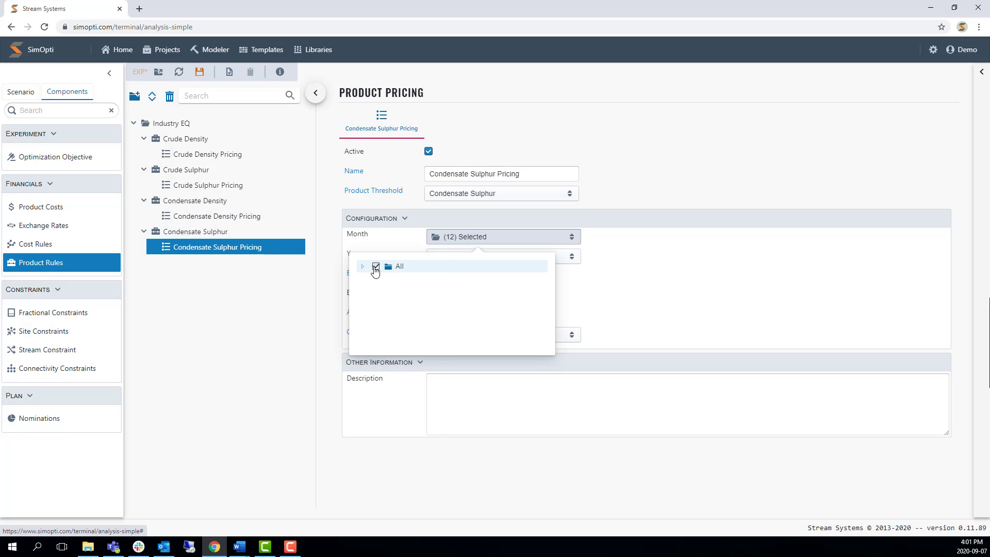
click(517, 263)
click(389, 285)
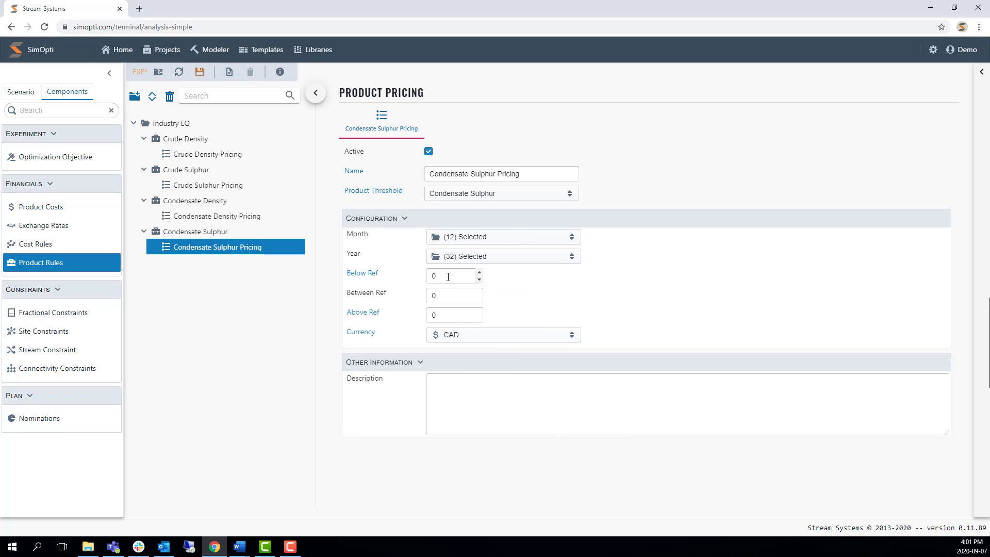
Set the Condensate Sulphur Pricing's Below Ref to 1.38 and Above Ref to -1.38, and save the experiment.
drag(430, 276, 546, 289)
text(1.38)
click(474, 314)
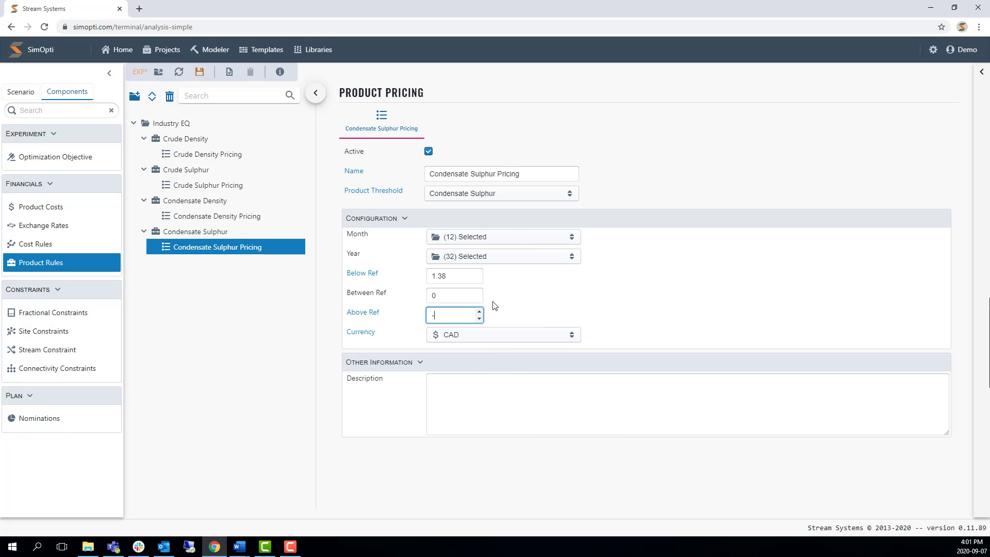
text(-1.38)
click(200, 72)
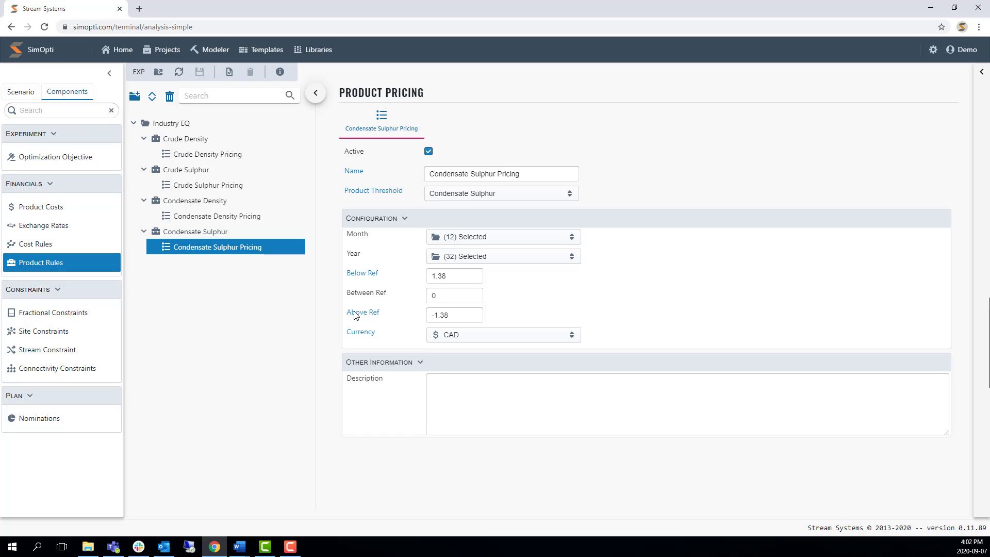
Add a product threshold named Condensate C4 to the Industry EQ group.
click(271, 329)
mouse_move(279, 128)
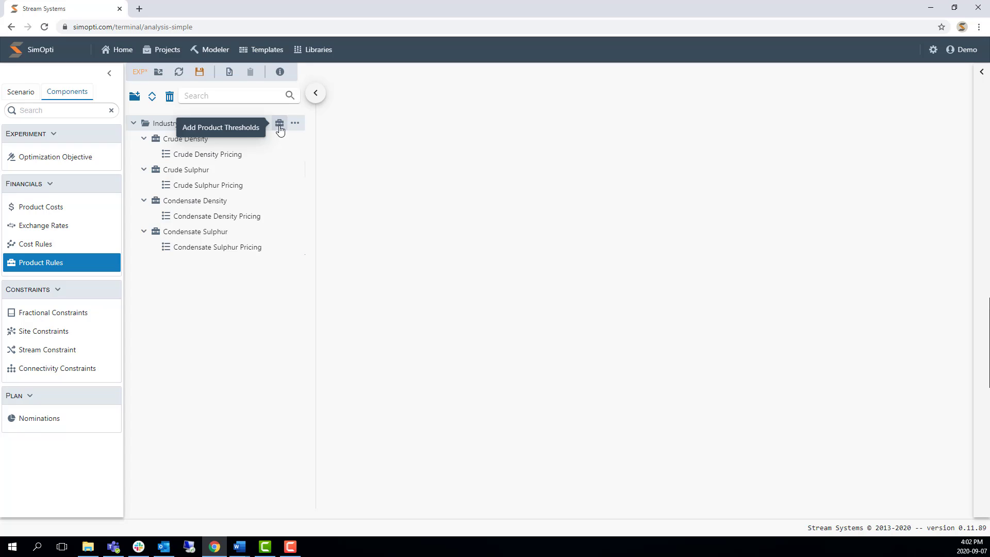
click(279, 126)
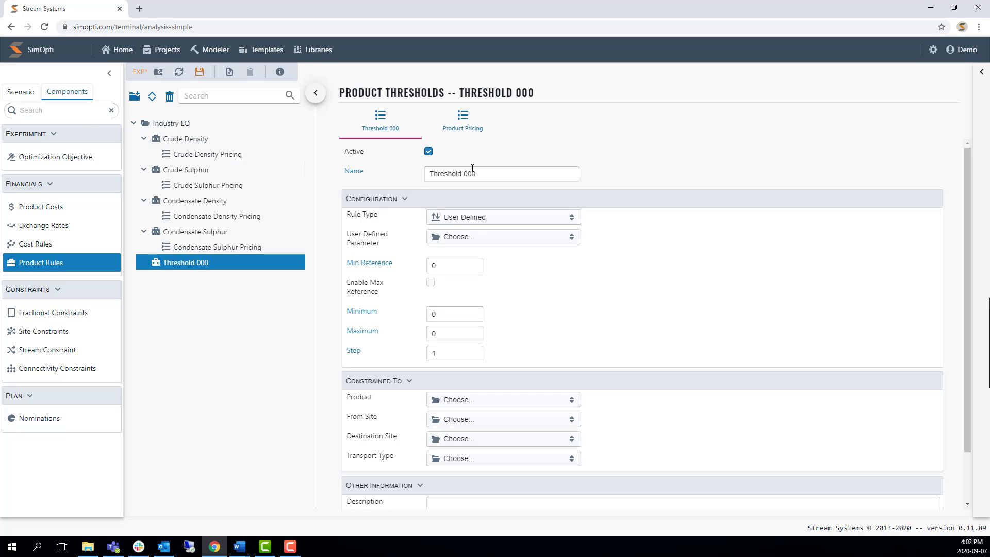
triple_click(473, 170)
key(BackSpace)
text(Condensate )
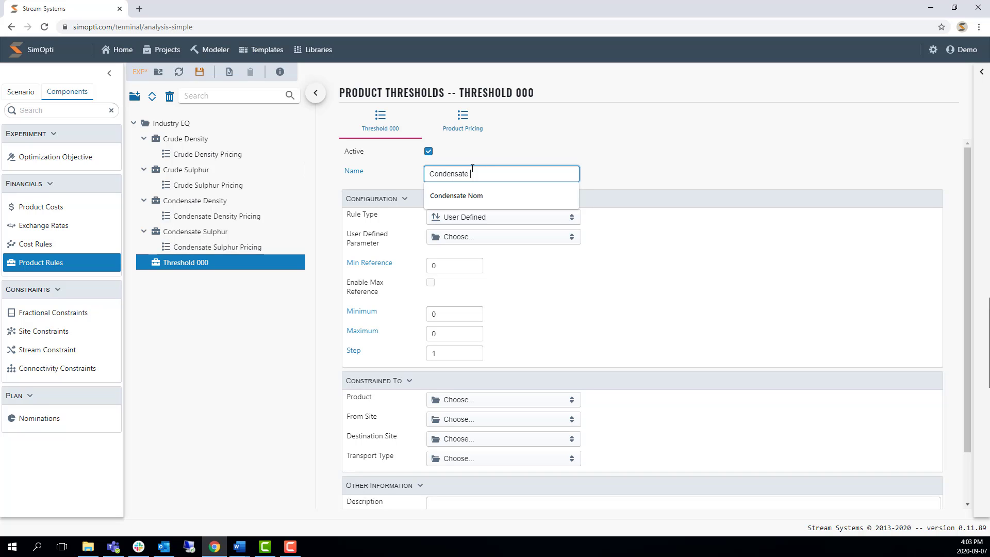
text(C4)
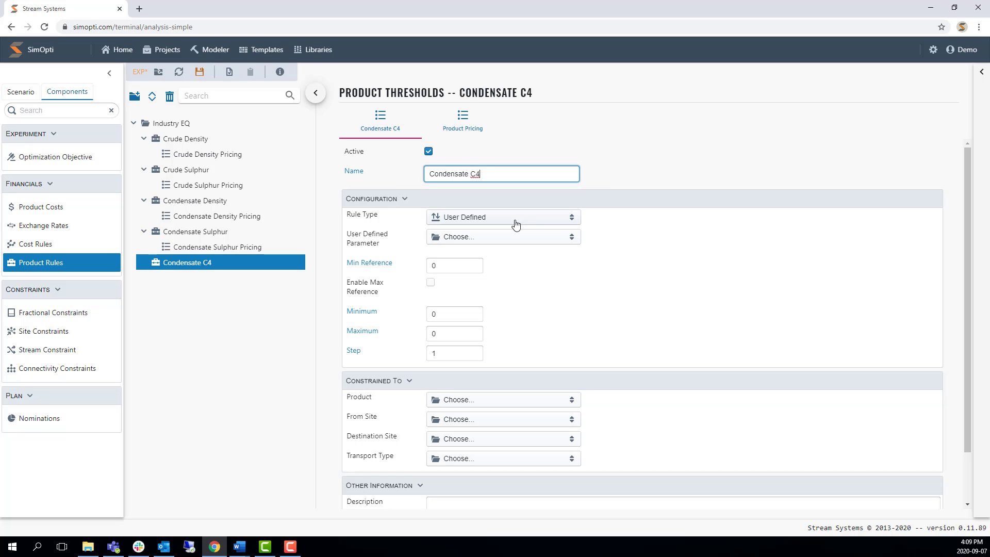
Set the Condensate C4 threshold's rule type to Equalization C4- Rule, its C1-C3 Parameter to C1-C3 and its C4 Parameter to C4.
click(482, 217)
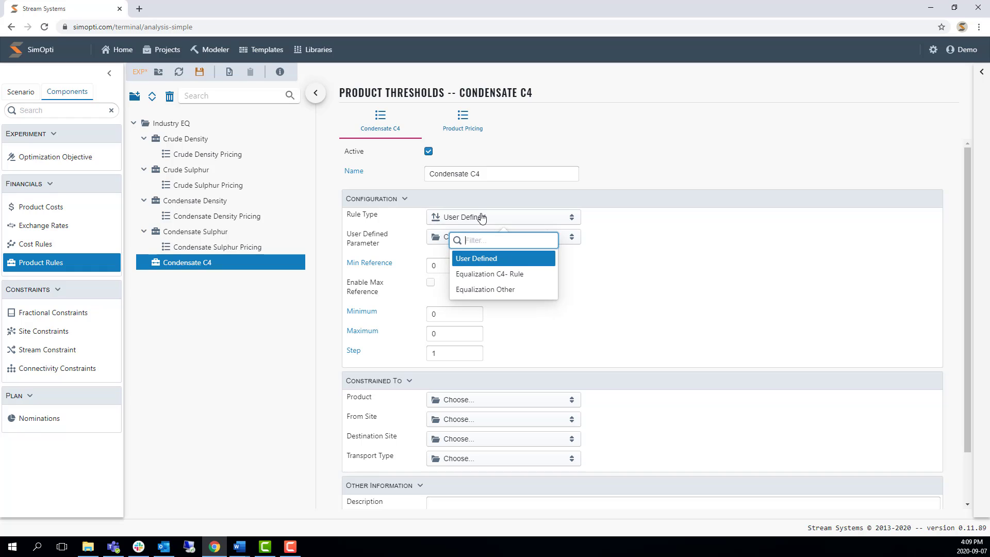
click(487, 275)
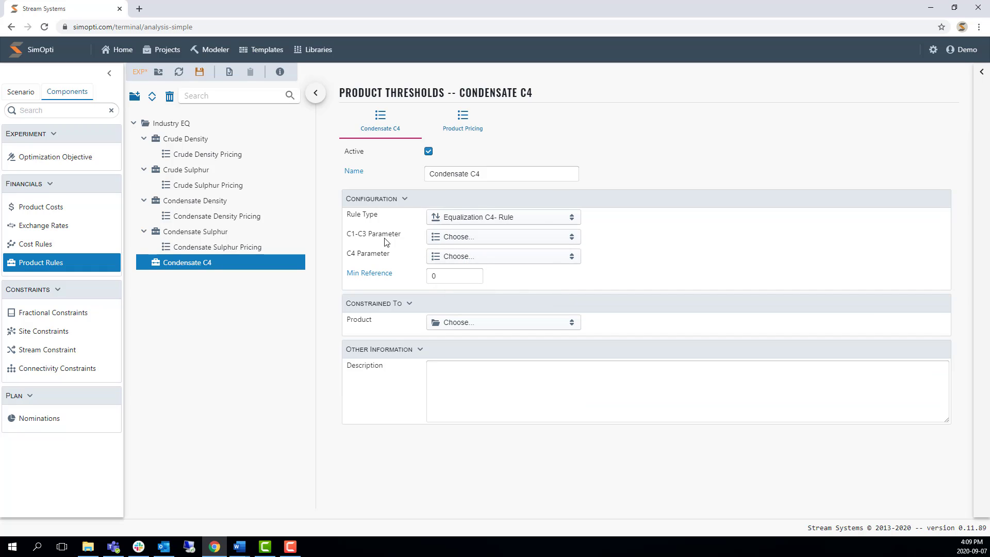
click(486, 238)
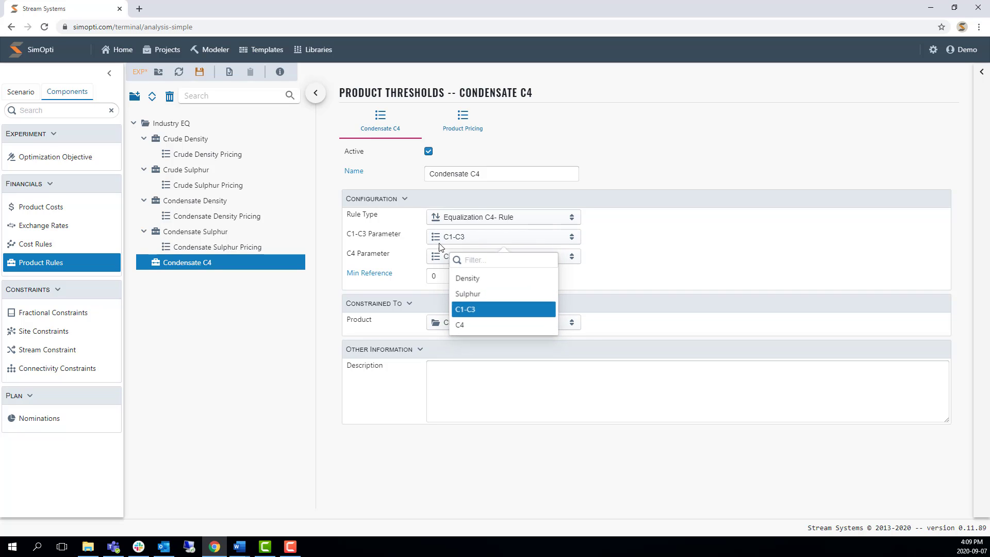
click(472, 310)
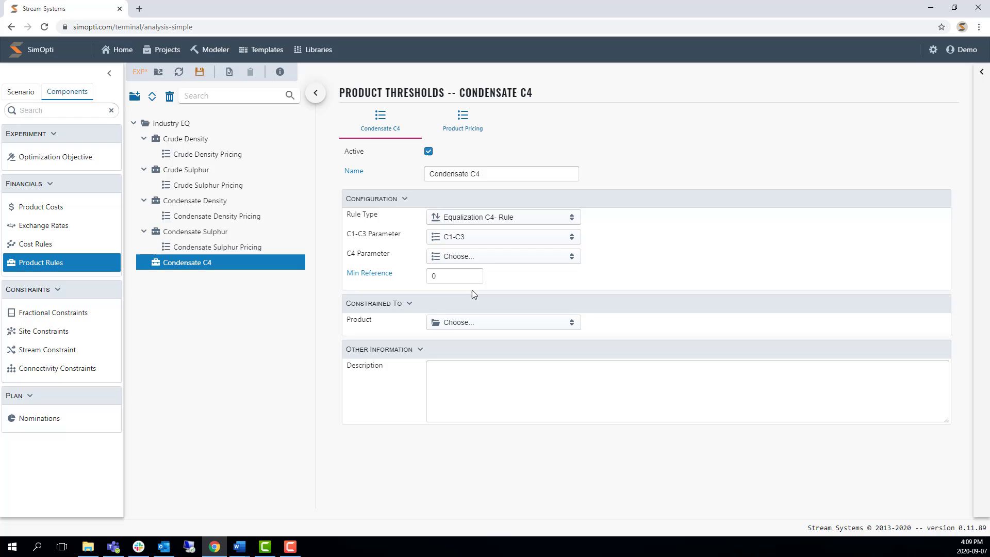
click(500, 256)
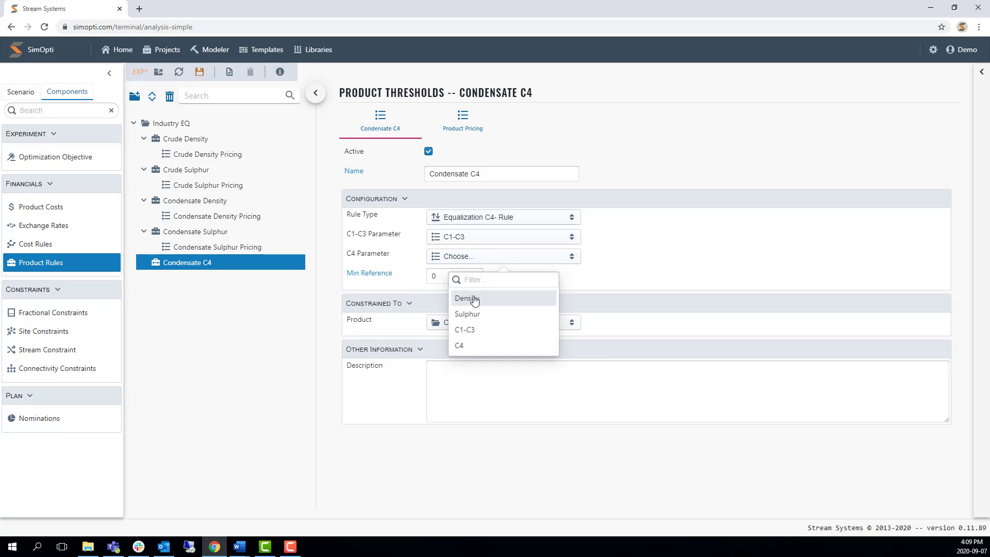
click(471, 345)
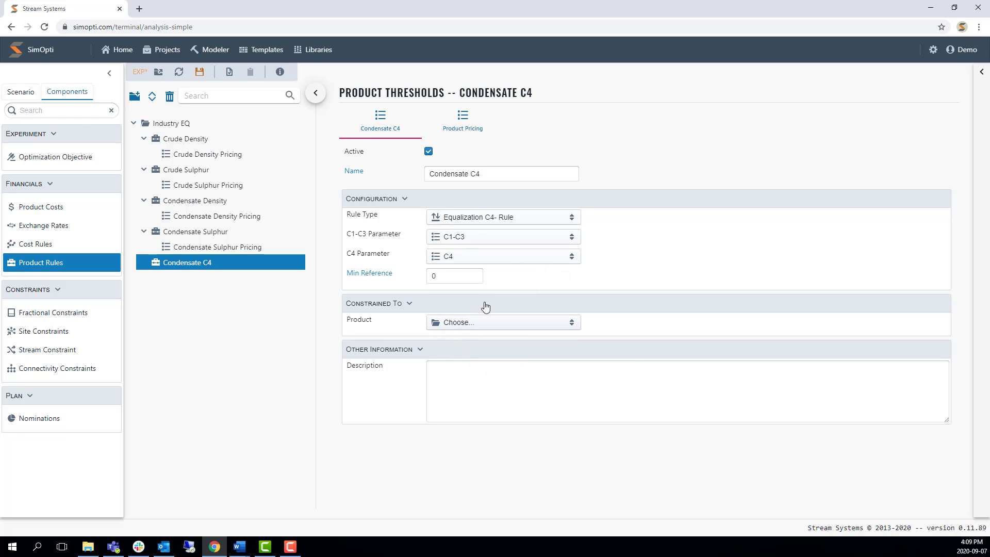
Set the Condensate C4 threshold's Min Reference to 5, constrain it to Condensate and CRW, and save the experiment.
click(448, 279)
click(559, 288)
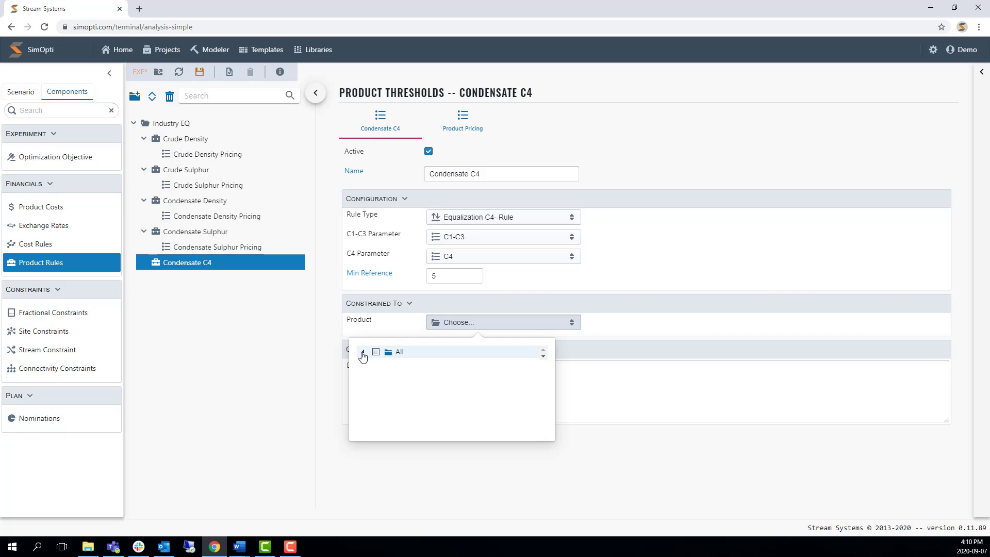
click(363, 352)
click(374, 363)
click(389, 364)
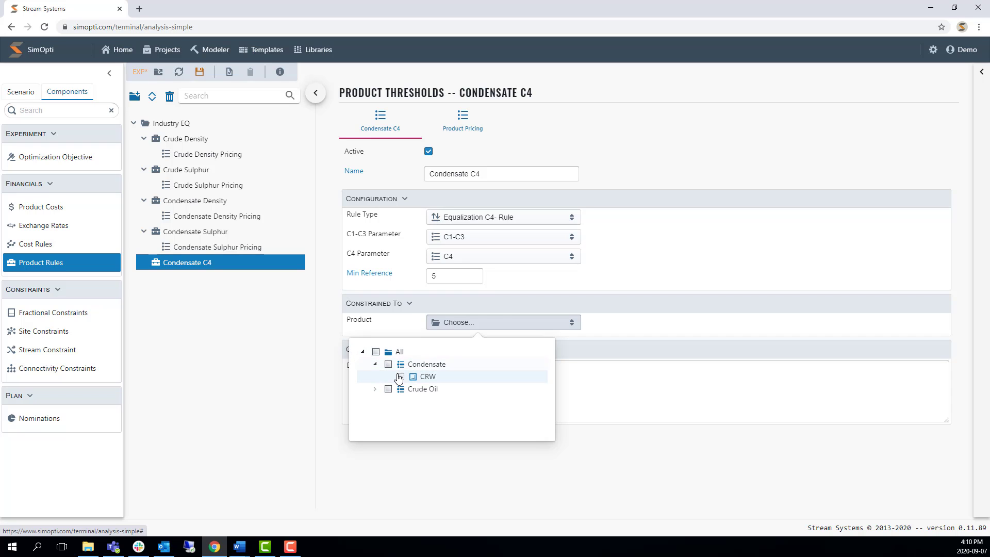
click(773, 361)
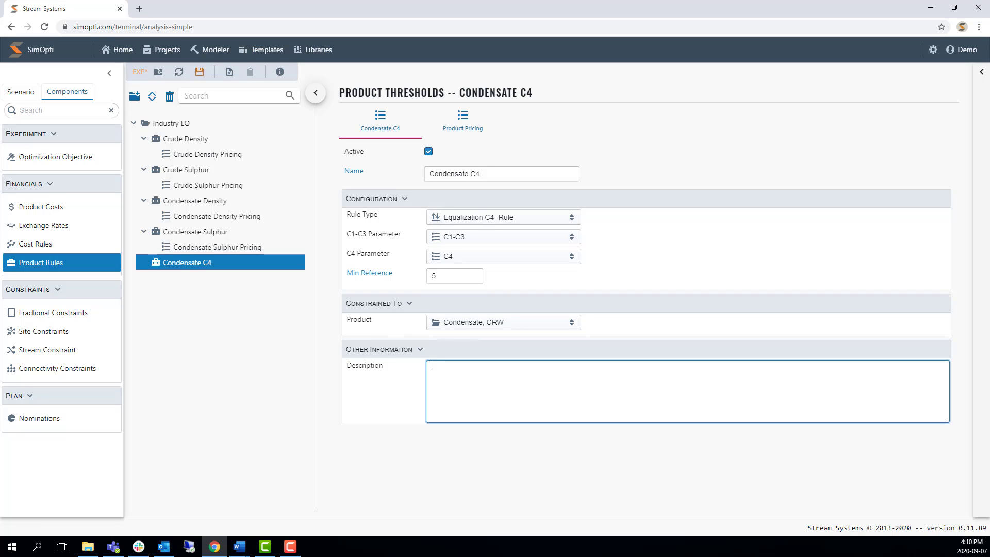
click(333, 340)
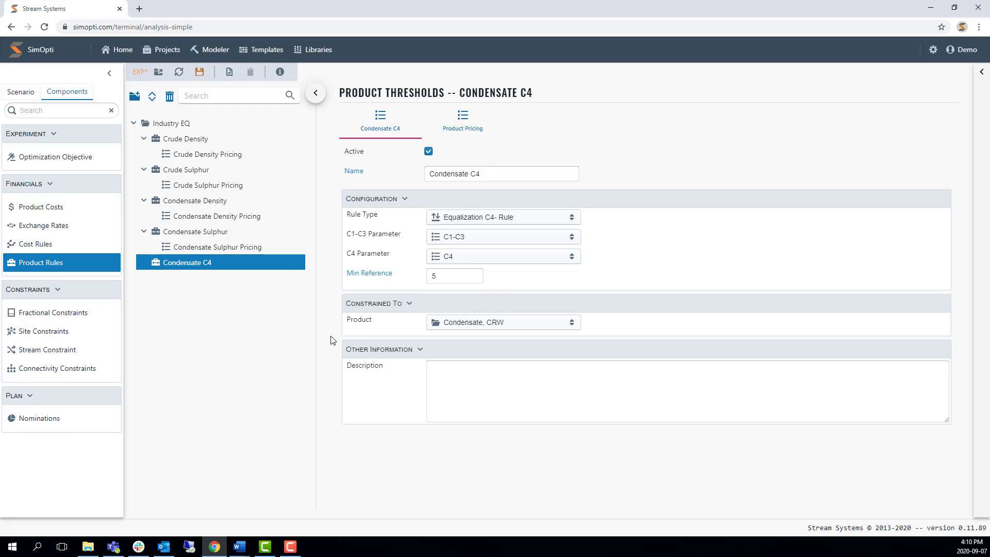
click(200, 75)
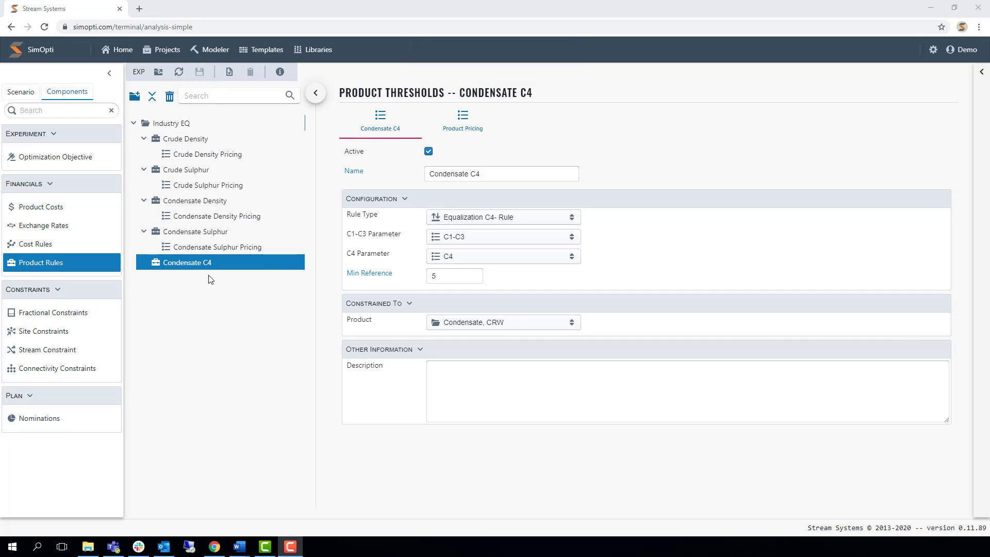
mouse_move(293, 170)
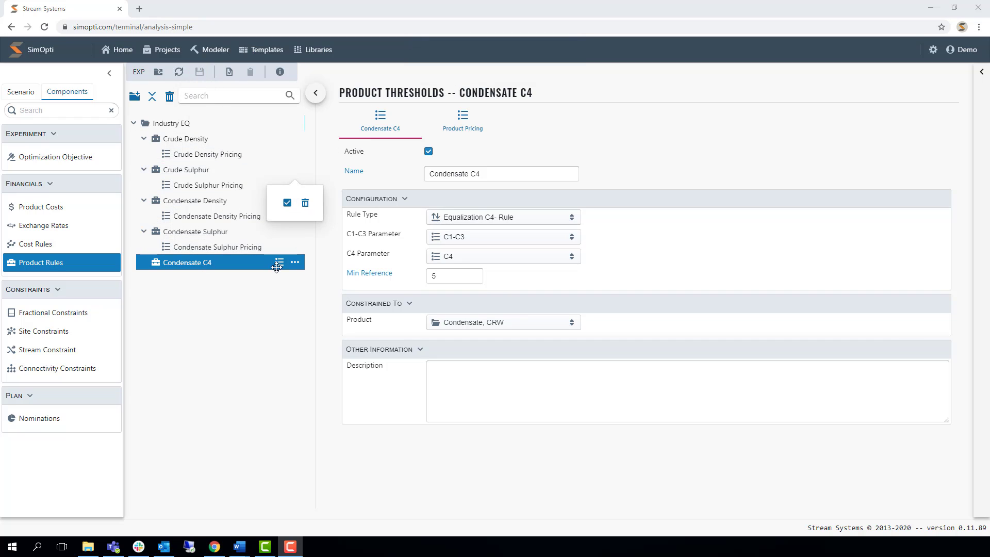
Assign the Industry EQ product rule to the Heavy Nom nomination in the Nominations Group.
click(32, 420)
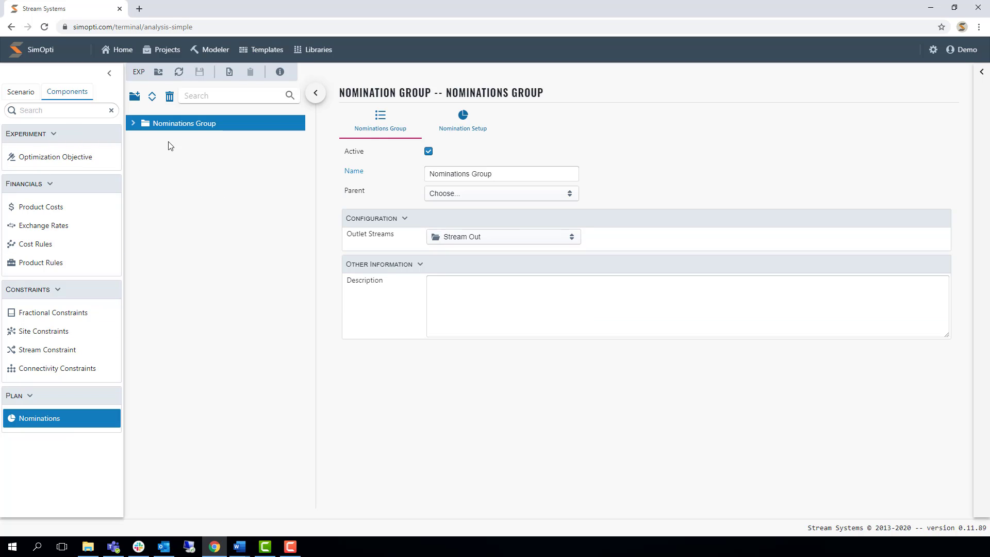
click(152, 97)
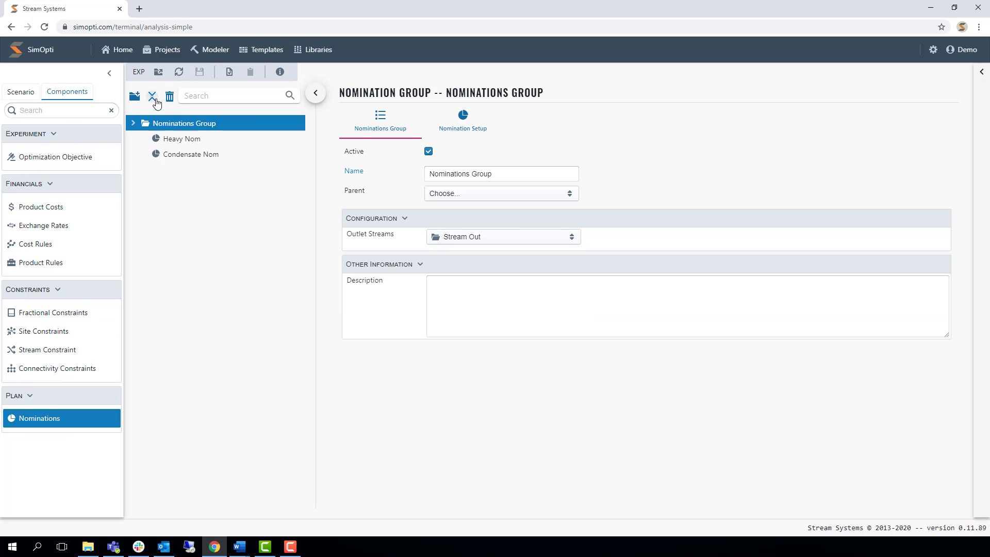
click(212, 140)
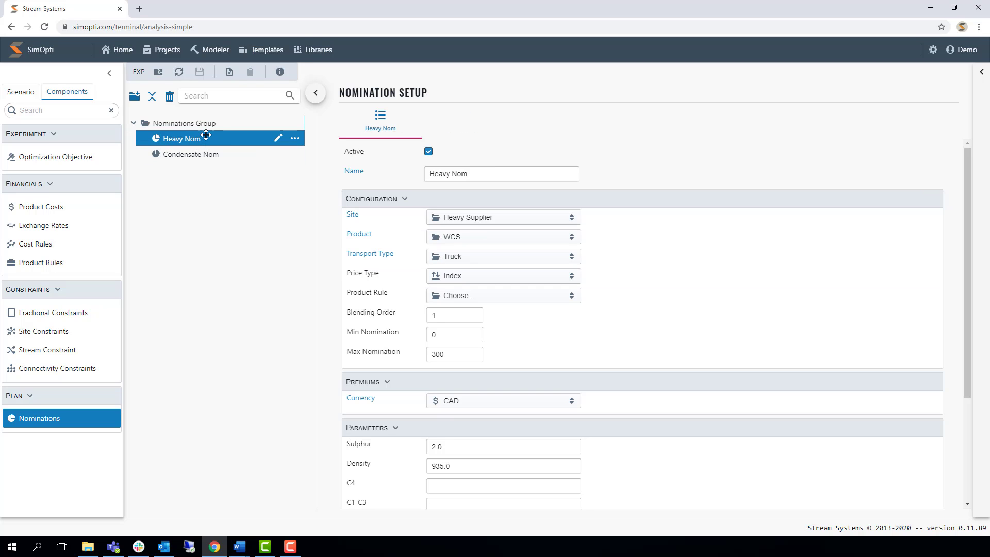
click(484, 297)
click(363, 325)
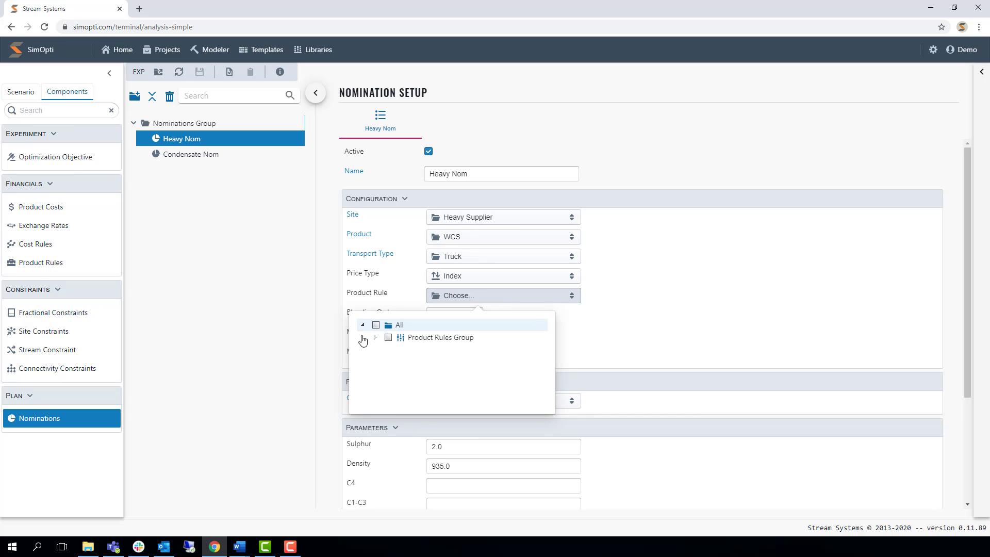
click(375, 337)
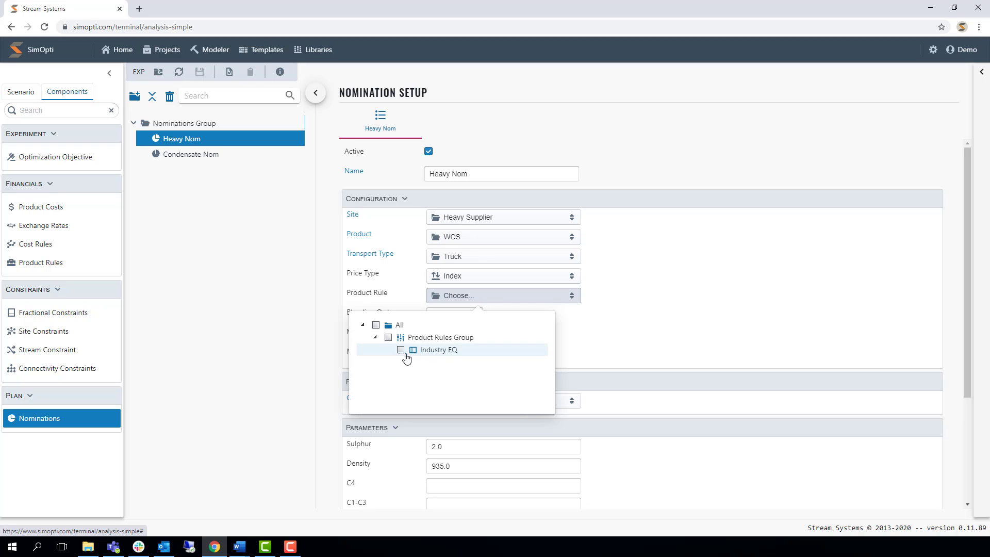
click(400, 350)
click(683, 313)
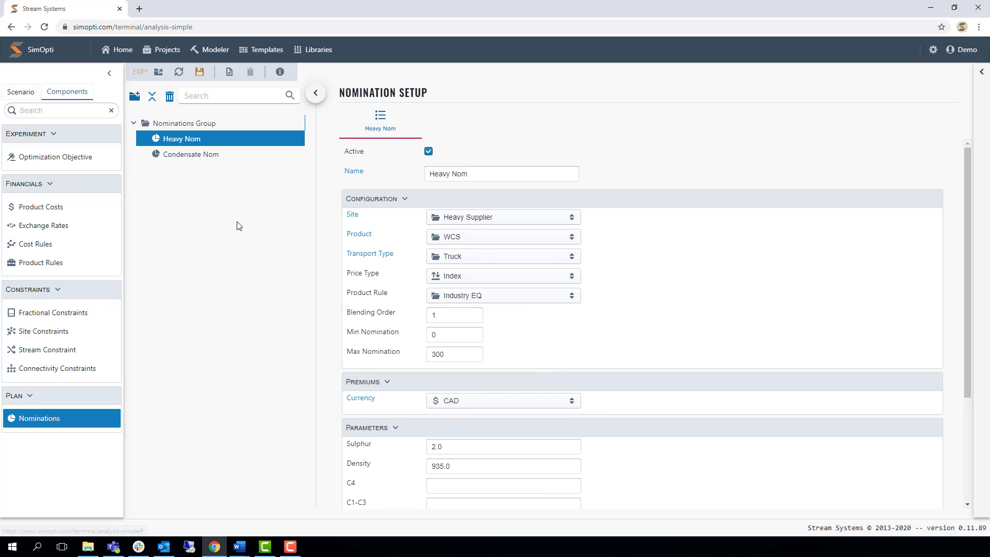
Assign the Industry EQ product rule to the Condensate Nom nomination and save the experiment.
click(199, 155)
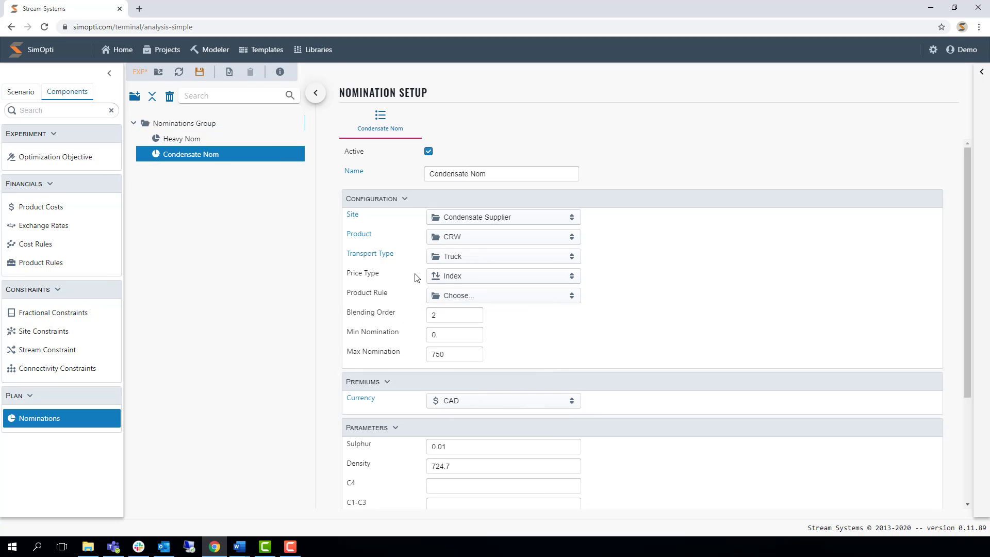
click(475, 296)
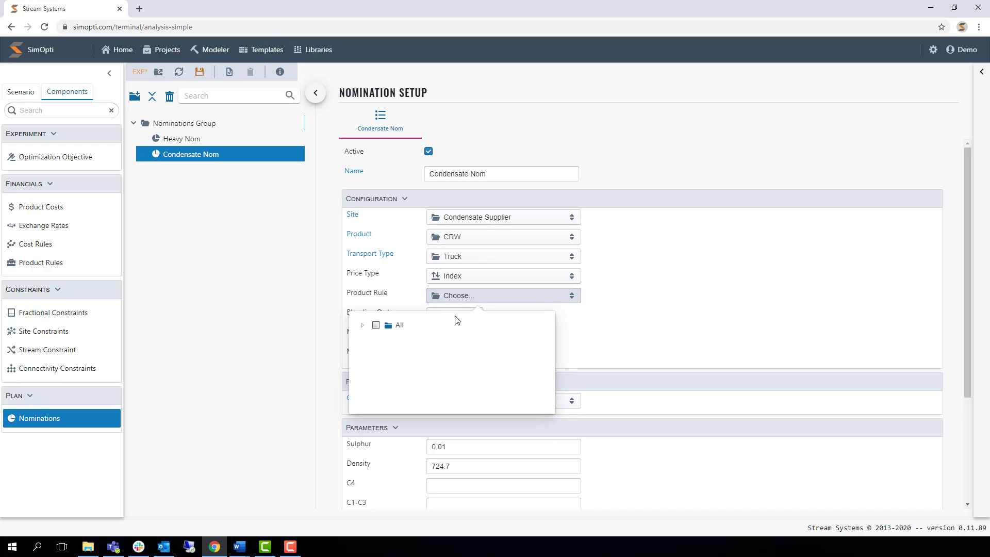
click(362, 325)
click(375, 337)
click(400, 350)
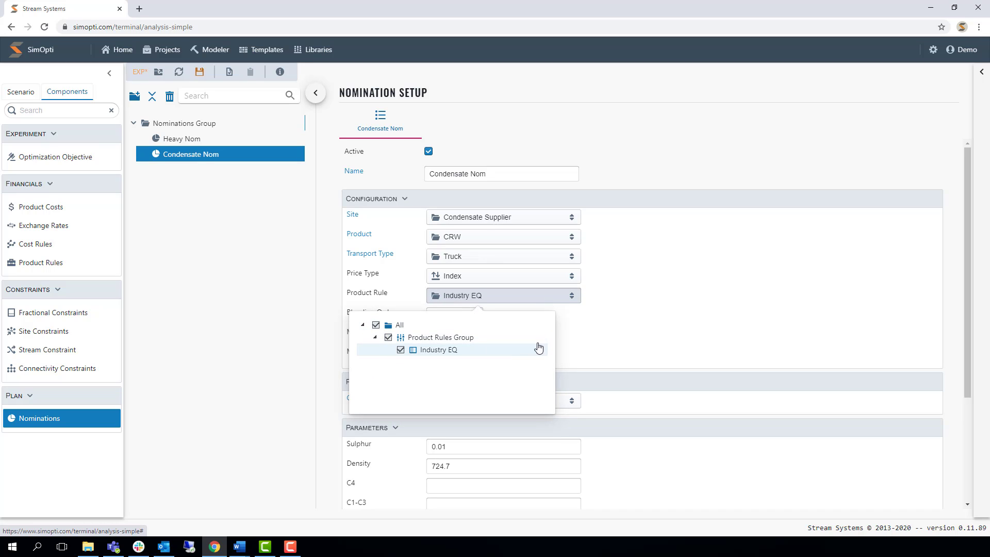
click(586, 340)
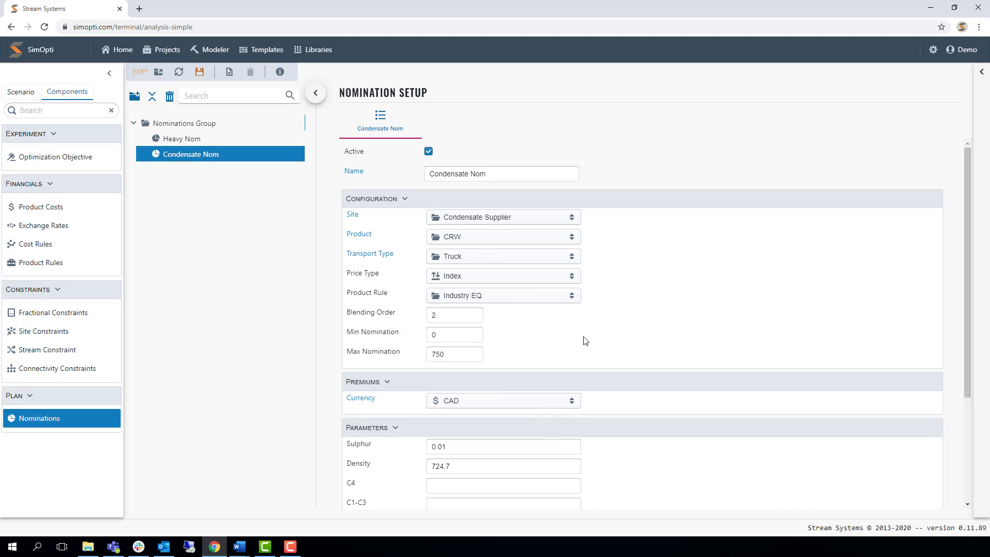
click(200, 72)
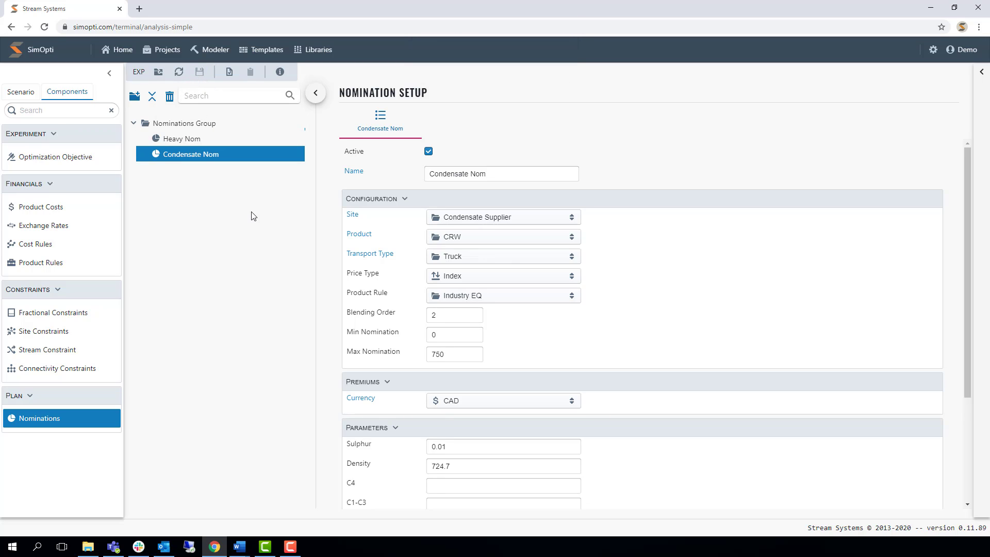